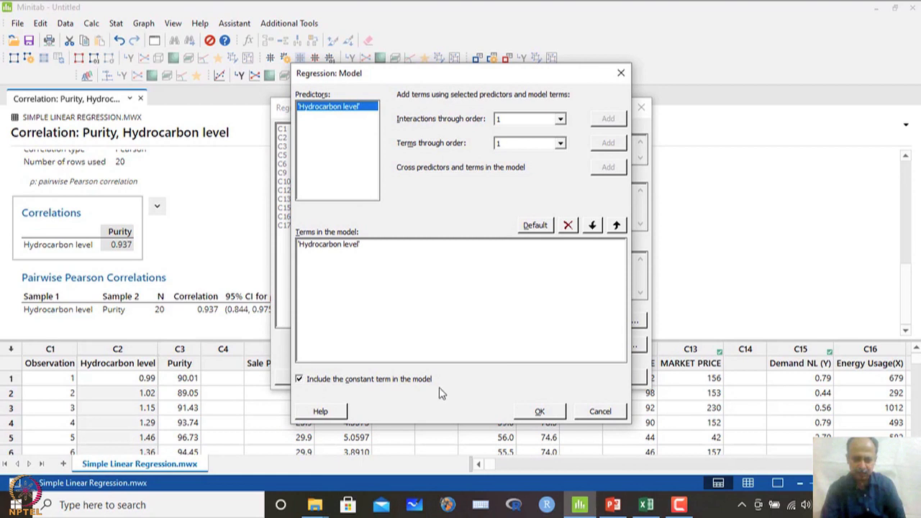
Confirm the regression model with Hydrocarbon level as its term and the constant term included
click(299, 379)
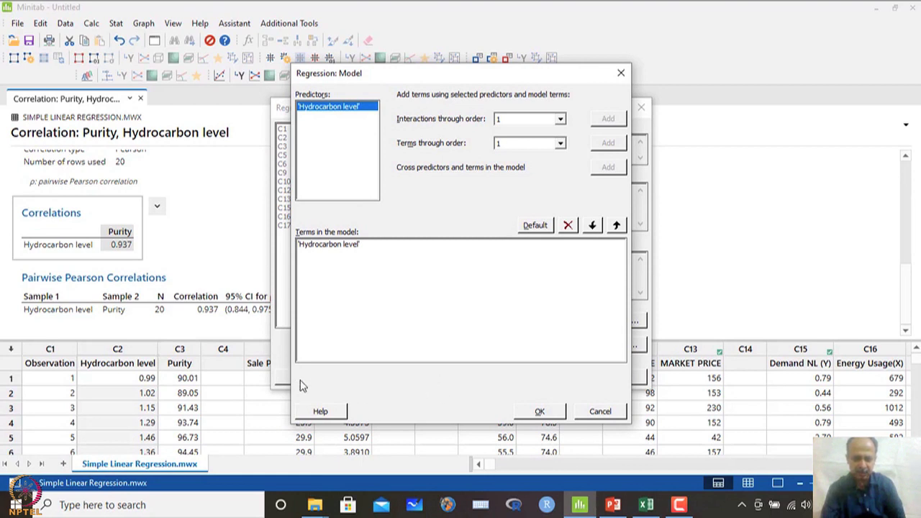
click(301, 380)
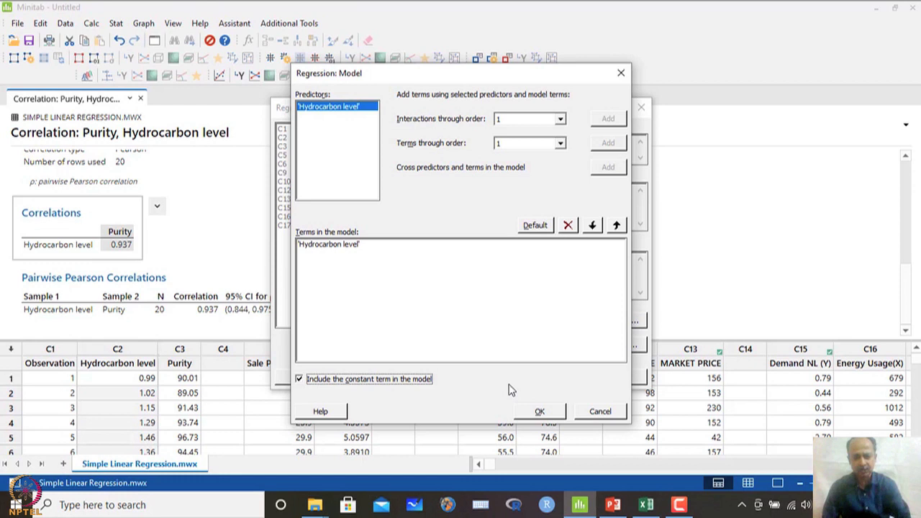
click(540, 411)
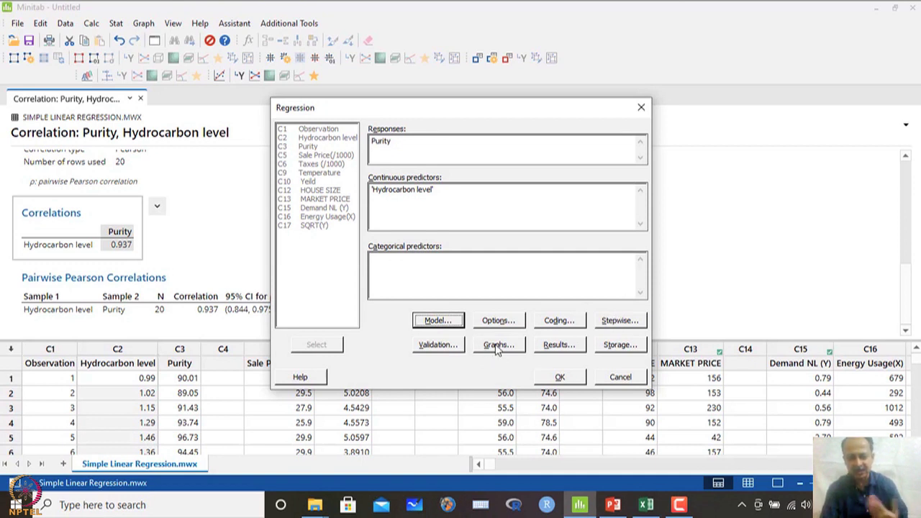
Set the regression to store standardized residuals and run it for Purity versus Hydrocarbon level
click(620, 345)
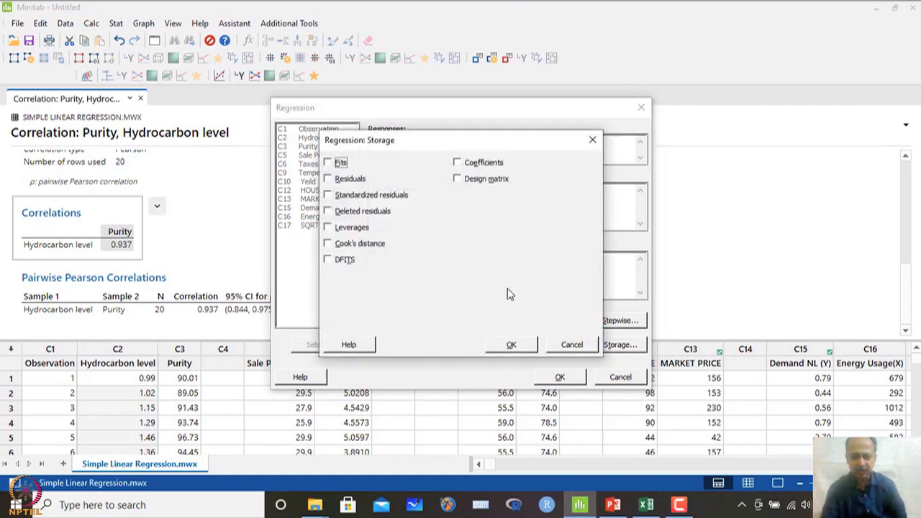
click(348, 195)
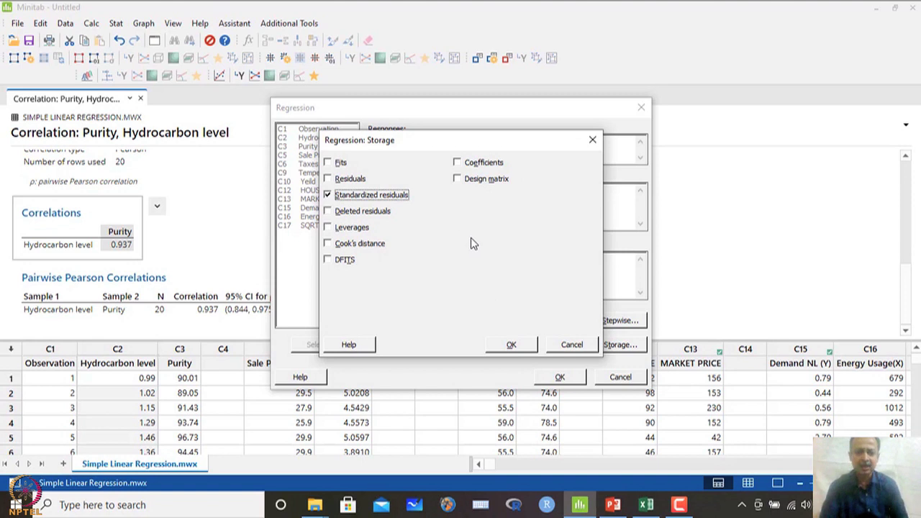
click(513, 347)
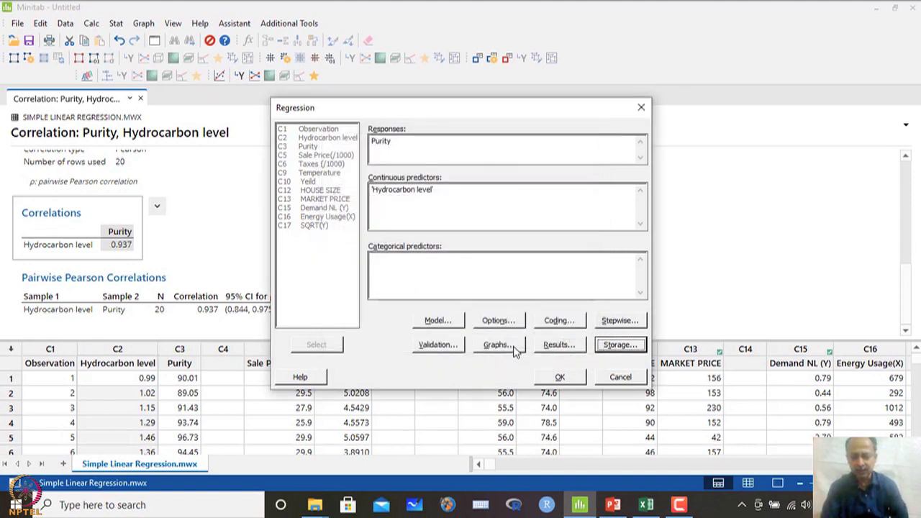
click(561, 380)
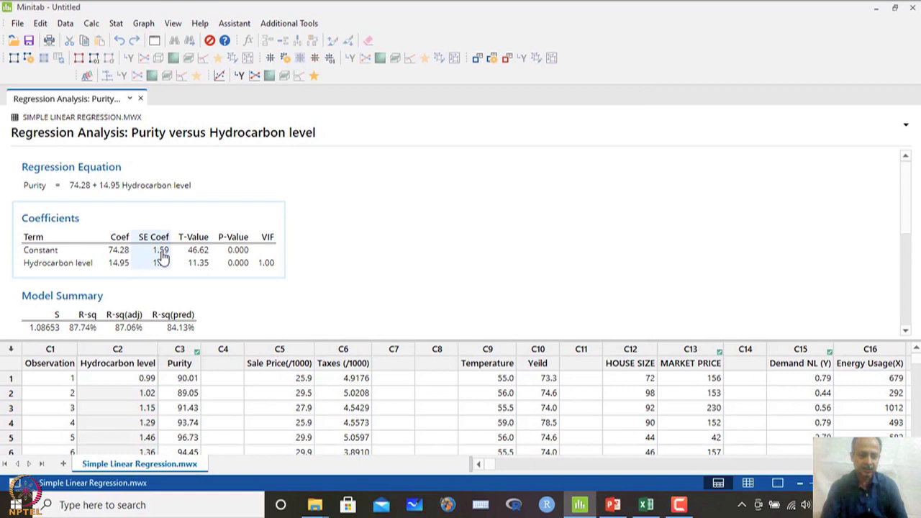
Copy the Regression Equation block of the output as a picture
click(91, 188)
click(222, 163)
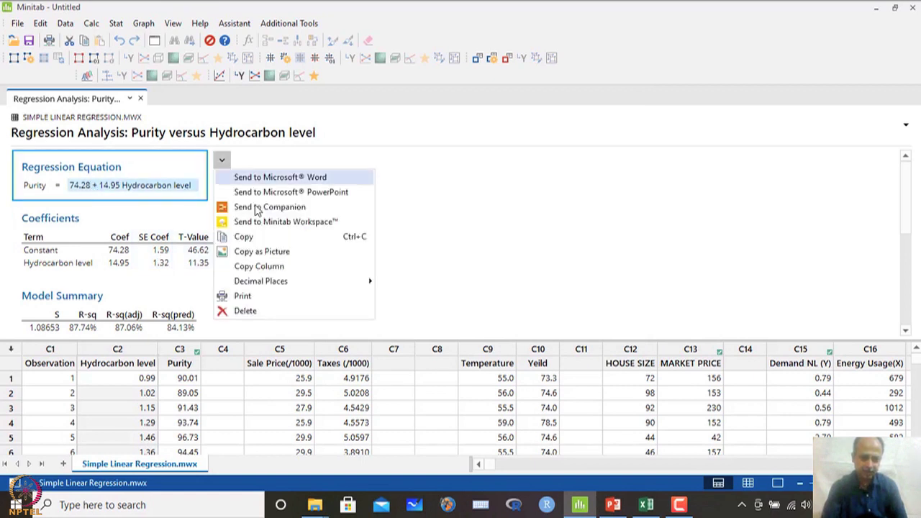
click(259, 252)
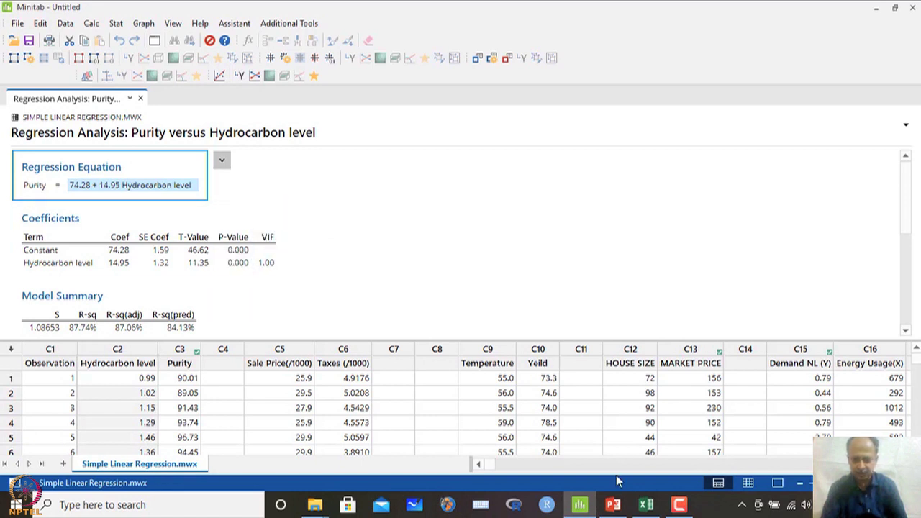
Switch to Excel, add a new worksheet, and paste the equation picture at cell C2, enlarged to reach about column L
click(633, 496)
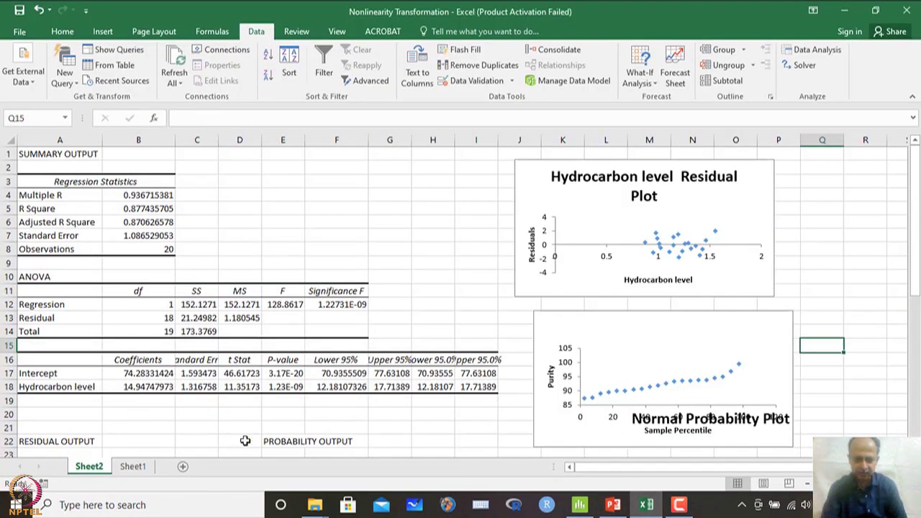
click(183, 468)
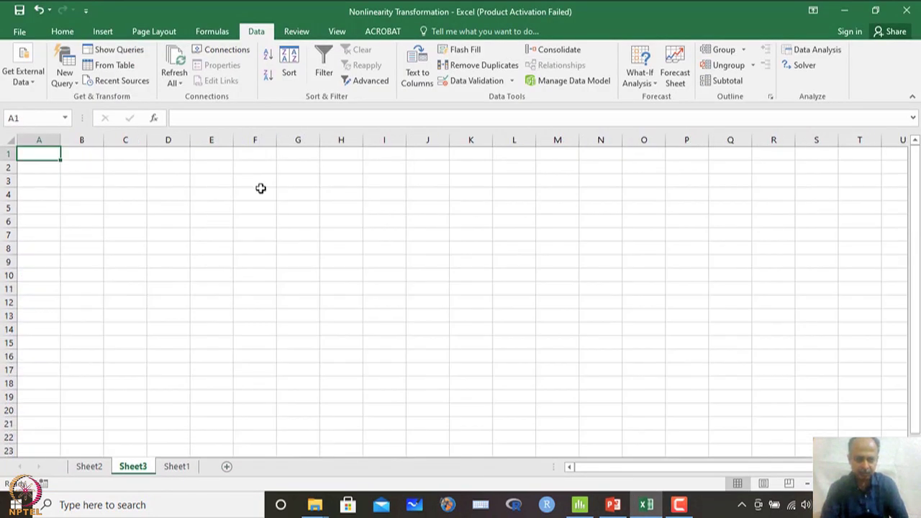
click(123, 164)
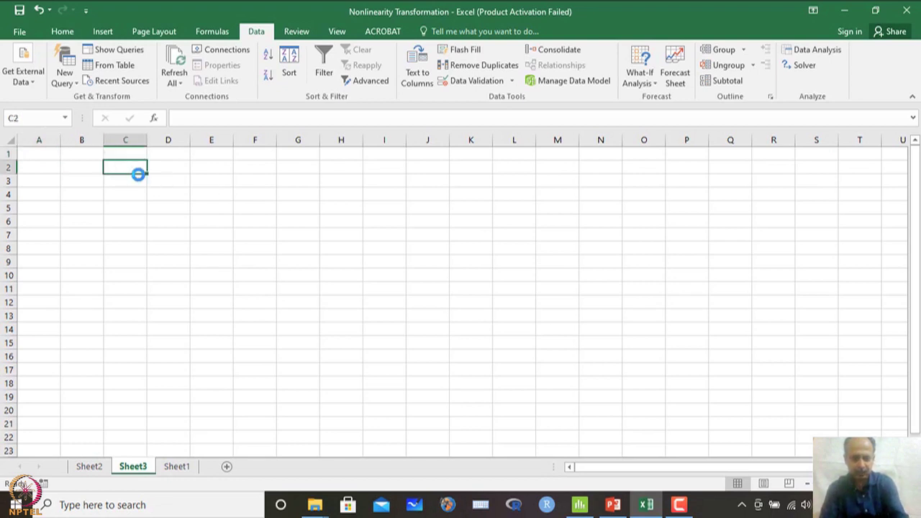
key(ctrl+v)
drag(280, 211, 372, 280)
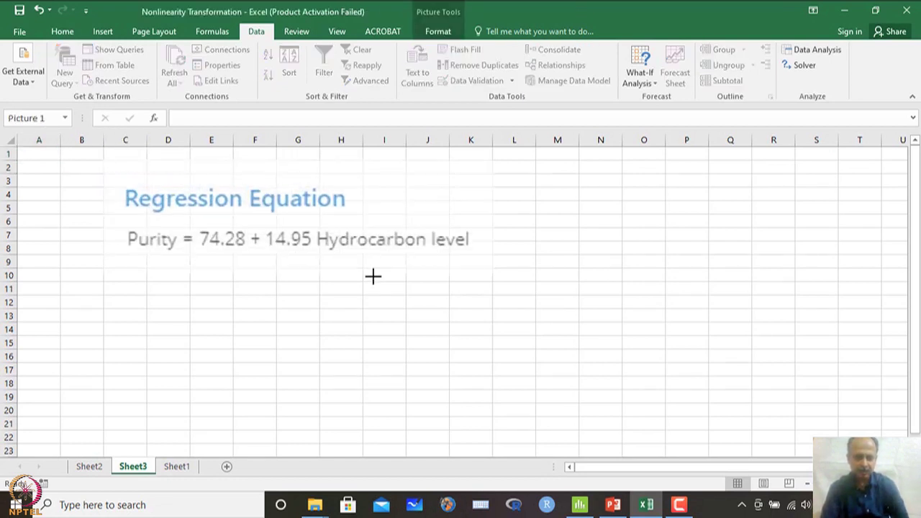
click(356, 329)
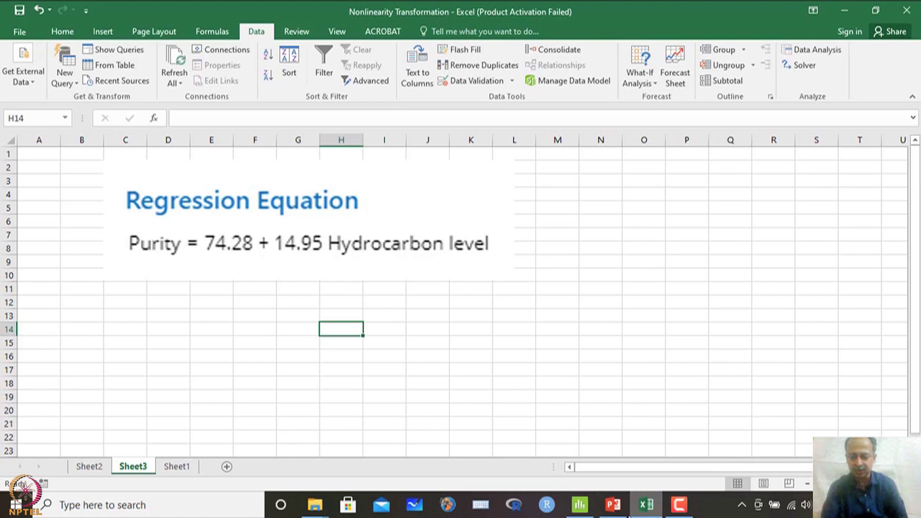
Return to Minitab and copy the Coefficients table as a picture
click(587, 508)
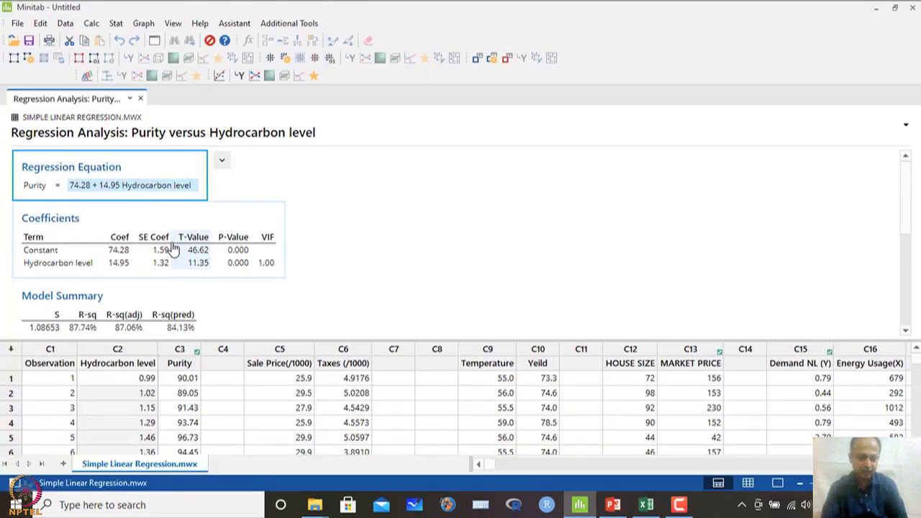
click(197, 245)
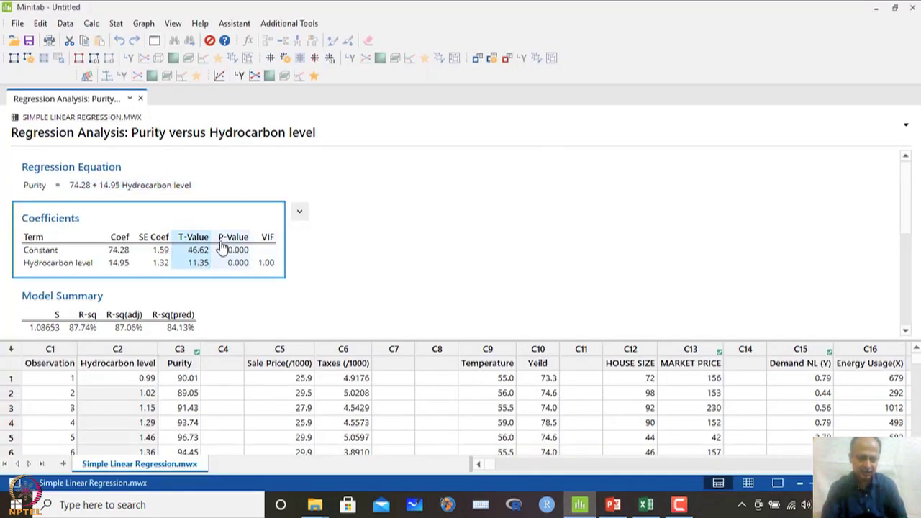
click(300, 211)
click(328, 303)
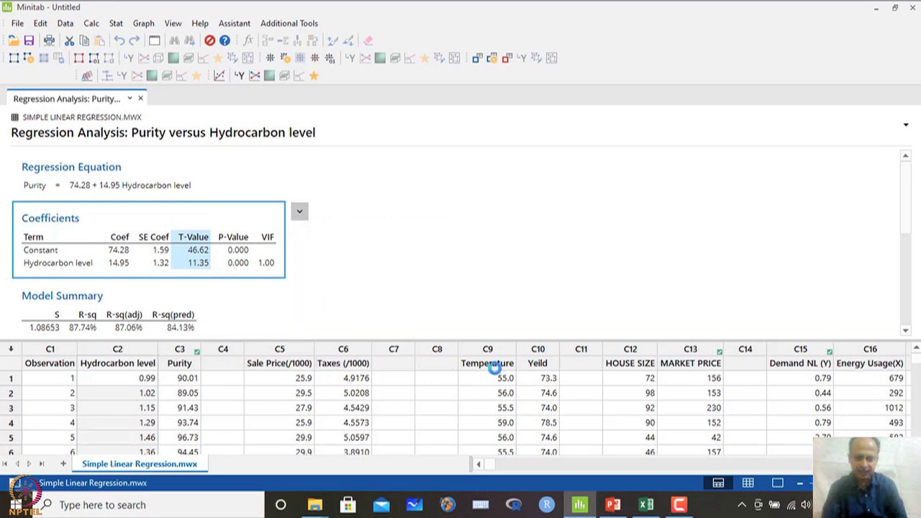
Paste the Coefficients picture into Sheet3 of the Excel workbook, enlarge it, and place it directly below the regression equation
click(613, 506)
click(646, 504)
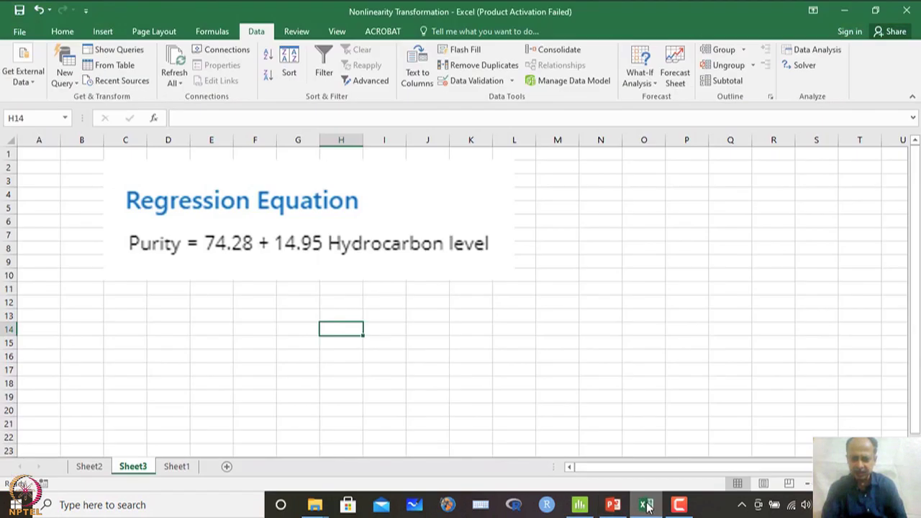
click(180, 290)
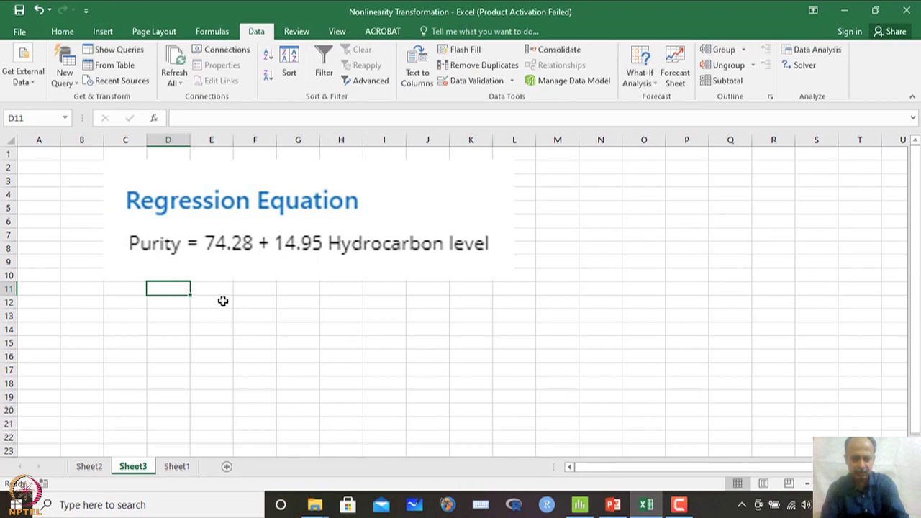
key(ctrl+v)
drag(379, 360, 596, 432)
drag(376, 376, 303, 351)
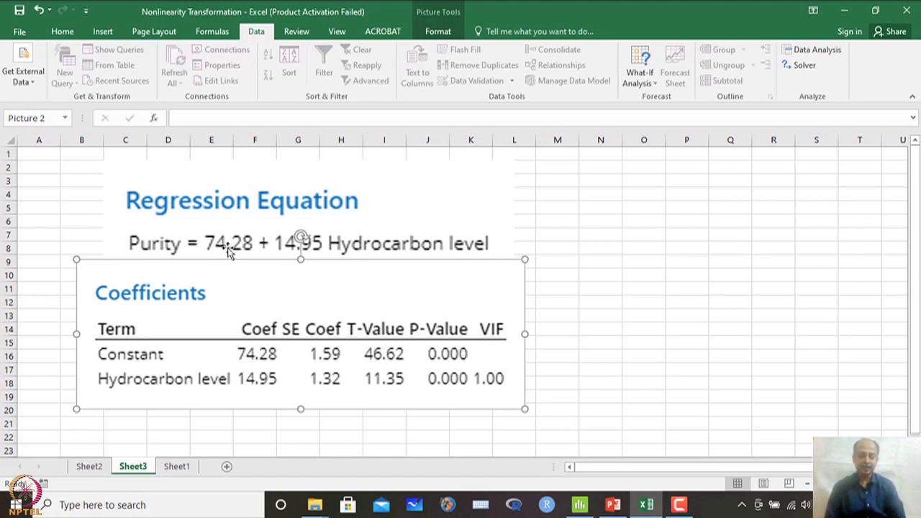
Switch back to Minitab and copy the Model Summary table as a picture
click(585, 506)
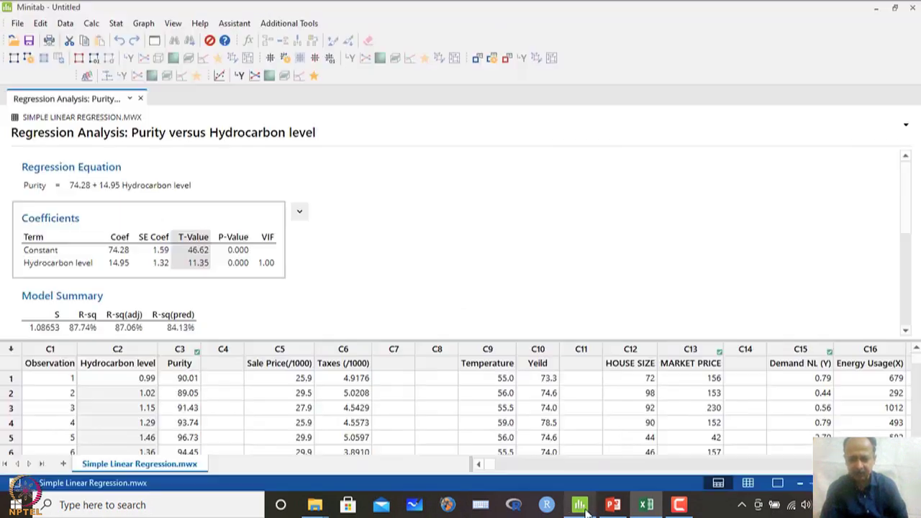
scroll(180, 317, down, 5)
scroll(181, 312, up, 2)
click(175, 196)
scroll(228, 214, up, 2)
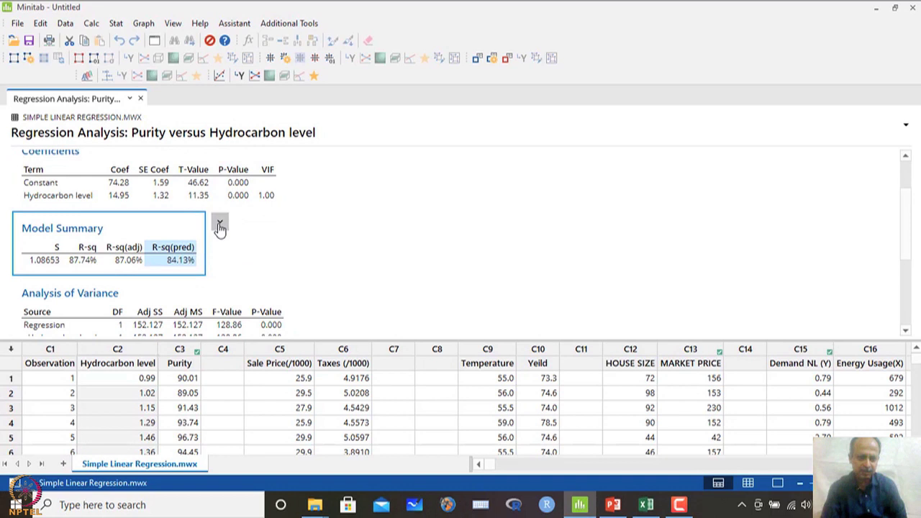
click(220, 225)
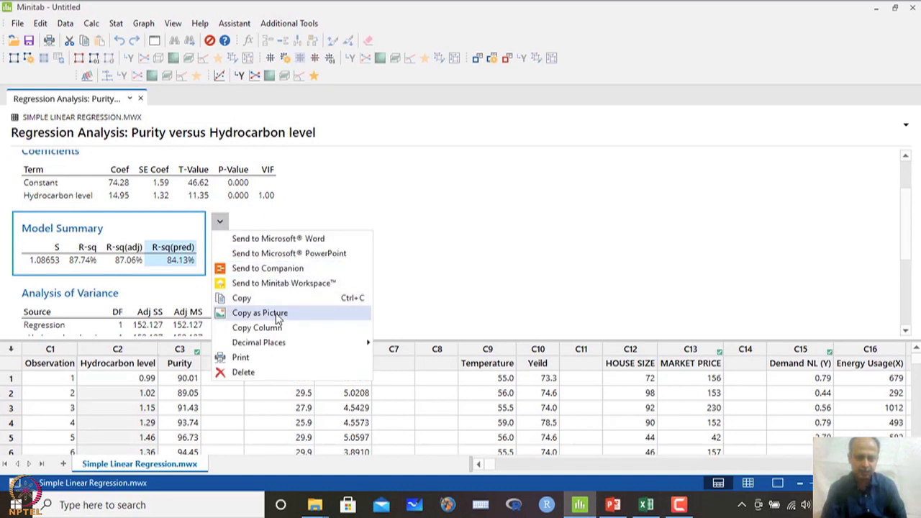
click(277, 319)
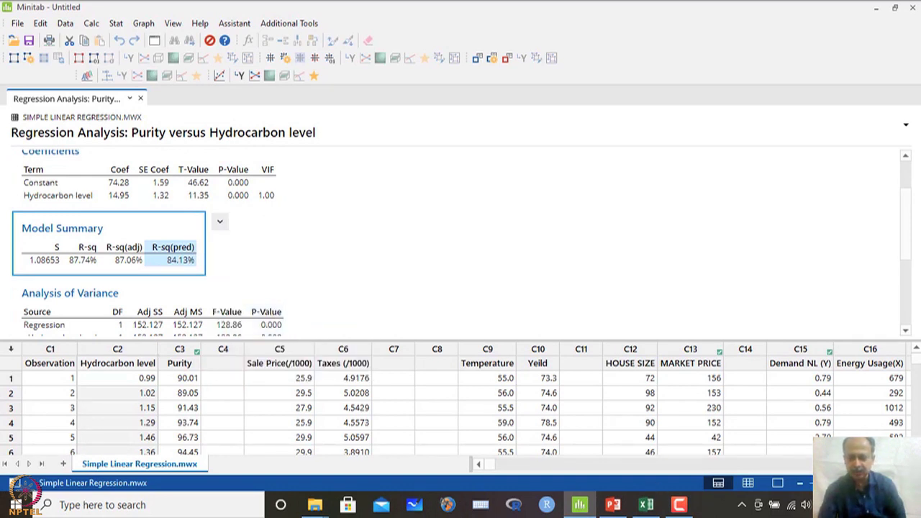
Paste the Model Summary picture into Excel's Sheet3, enlarge it, and position it directly beneath the Coefficients table
click(646, 505)
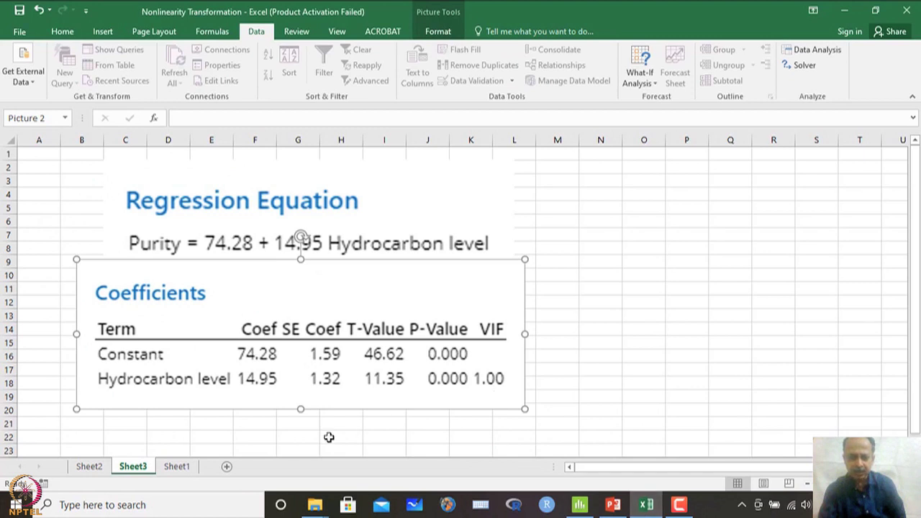
click(185, 432)
key(ctrl+v)
scroll(267, 446, down, 3)
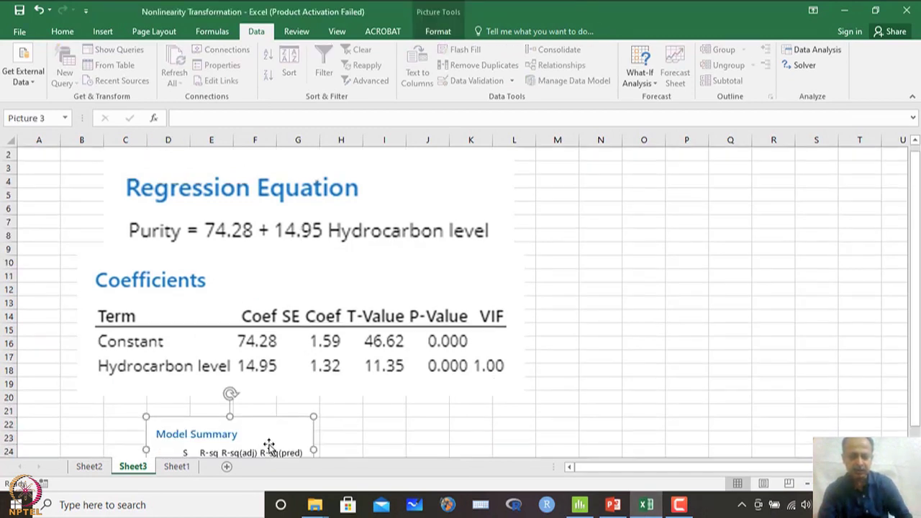
drag(311, 380, 551, 418)
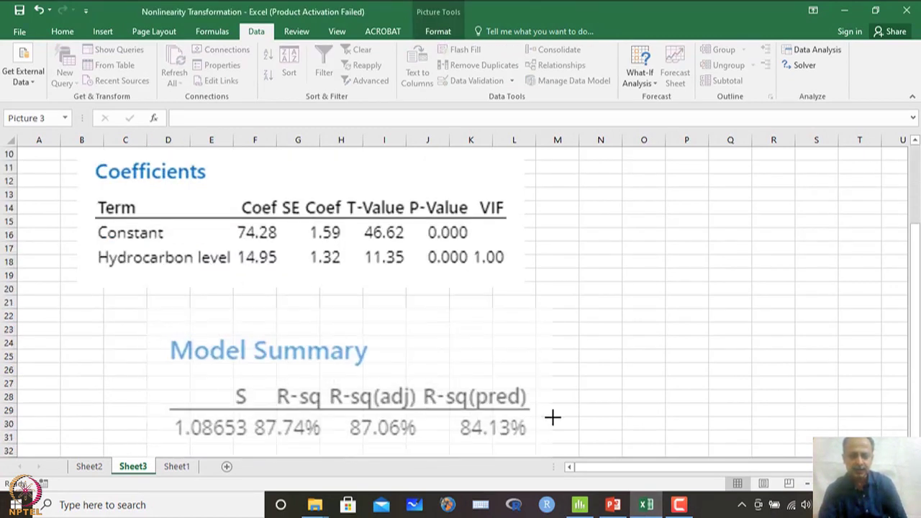
drag(386, 417, 330, 387)
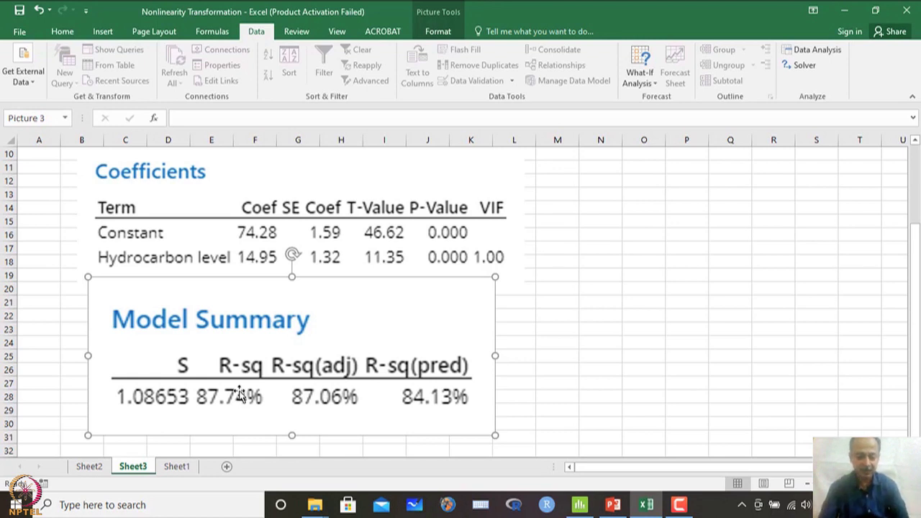
Go back to Minitab and copy the Analysis of Variance table as a picture
click(612, 505)
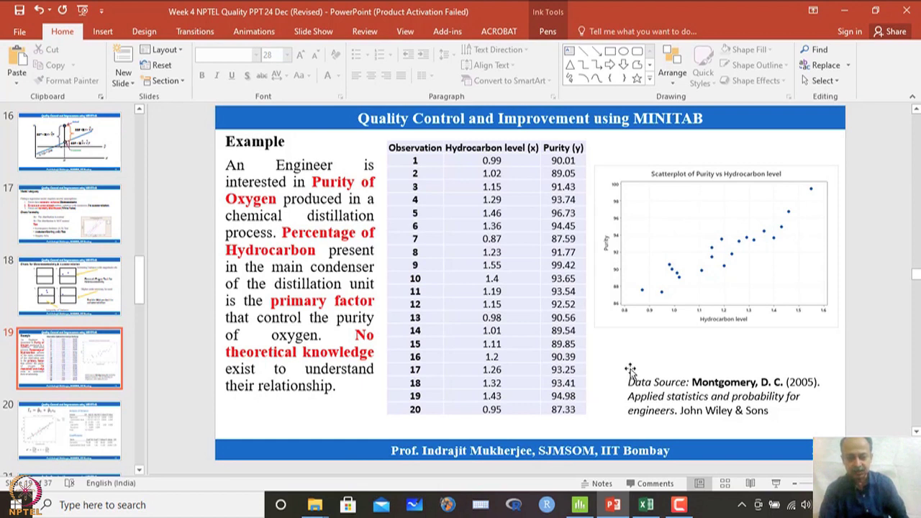
click(584, 506)
scroll(237, 319, down, 4)
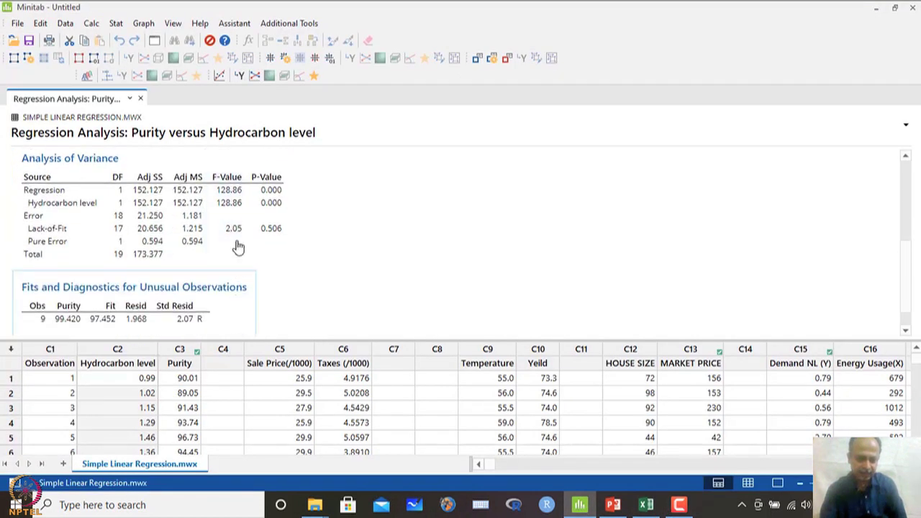
click(223, 207)
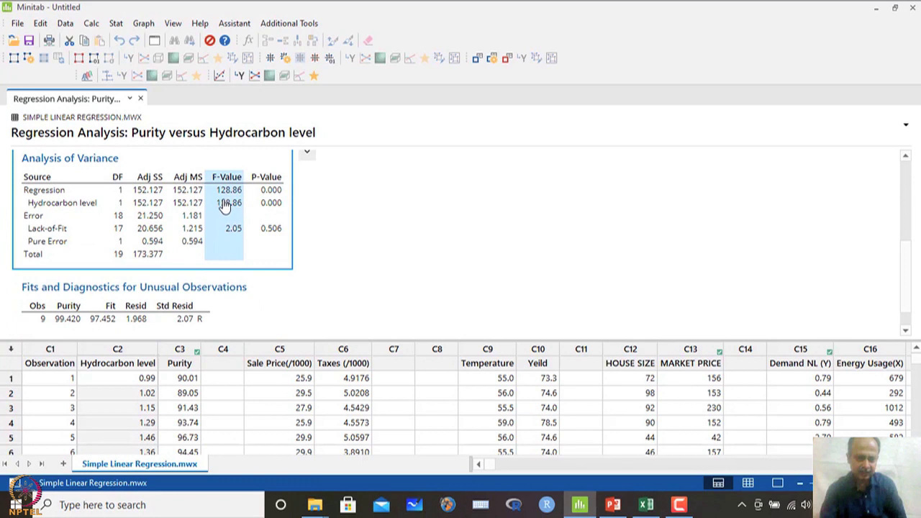
click(306, 157)
click(344, 242)
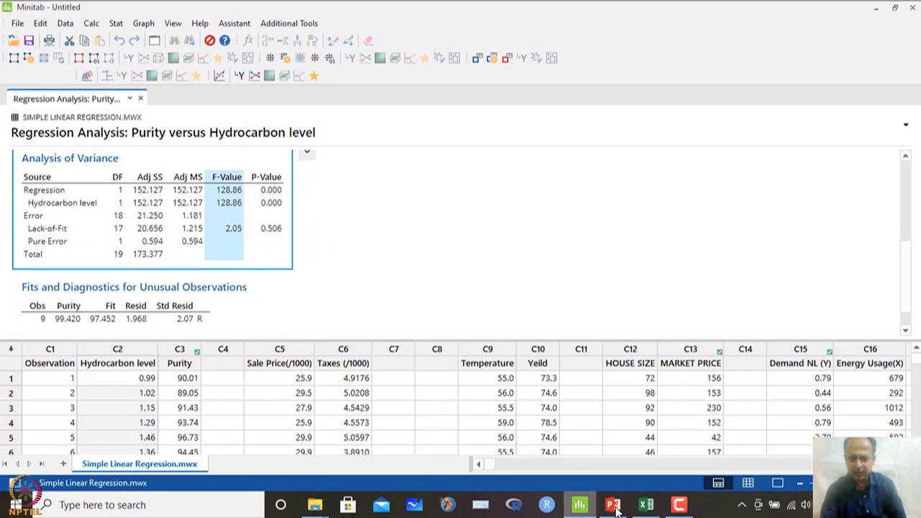
Paste the Analysis of Variance picture into Excel's Sheet3, enlarge it, and place it beside the Coefficients and Model Summary pictures
click(645, 505)
scroll(379, 438, down, 2)
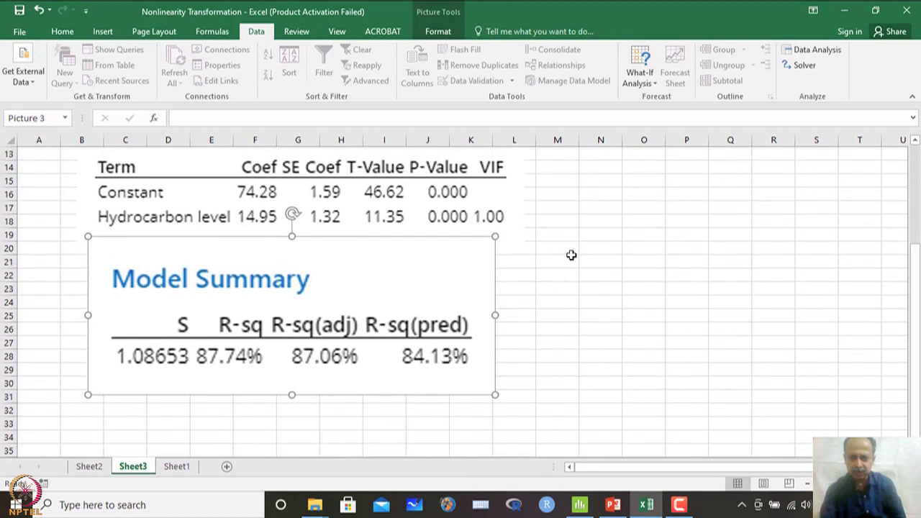
click(603, 170)
key(ctrl+v)
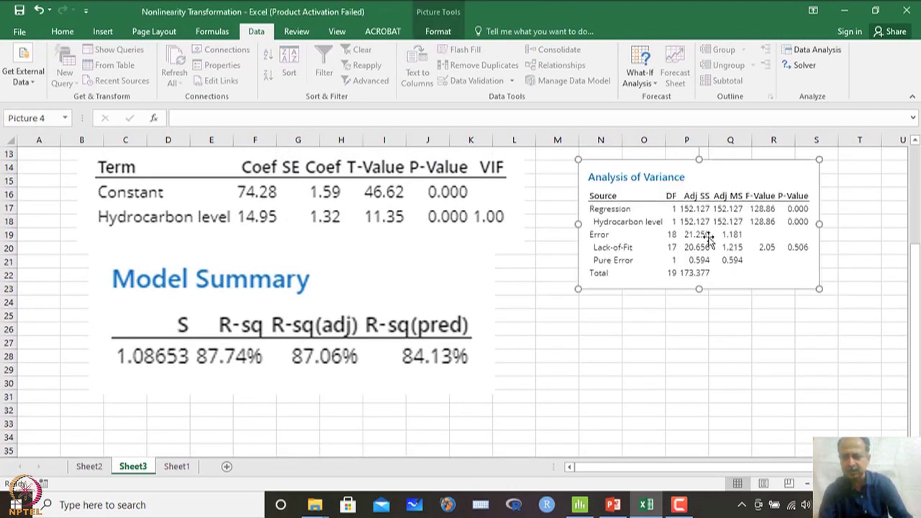
drag(578, 288, 549, 370)
drag(538, 316, 674, 292)
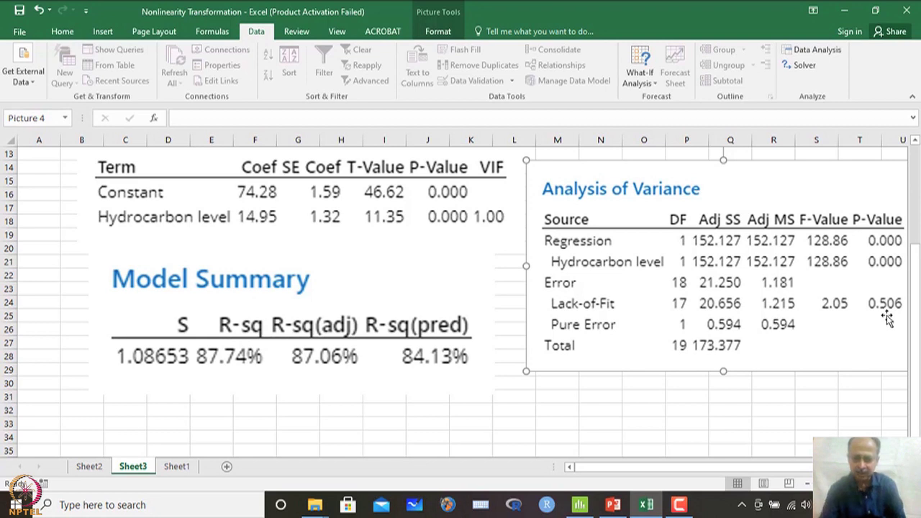
Switch to Minitab and copy the Fits and Diagnostics for Unusual Observations table as a picture
mouse_move(613, 507)
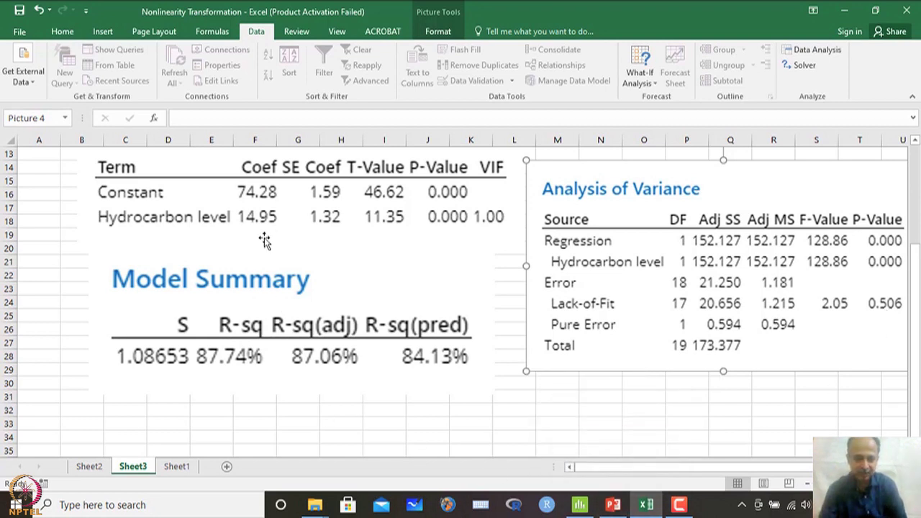
scroll(264, 241, up, 1)
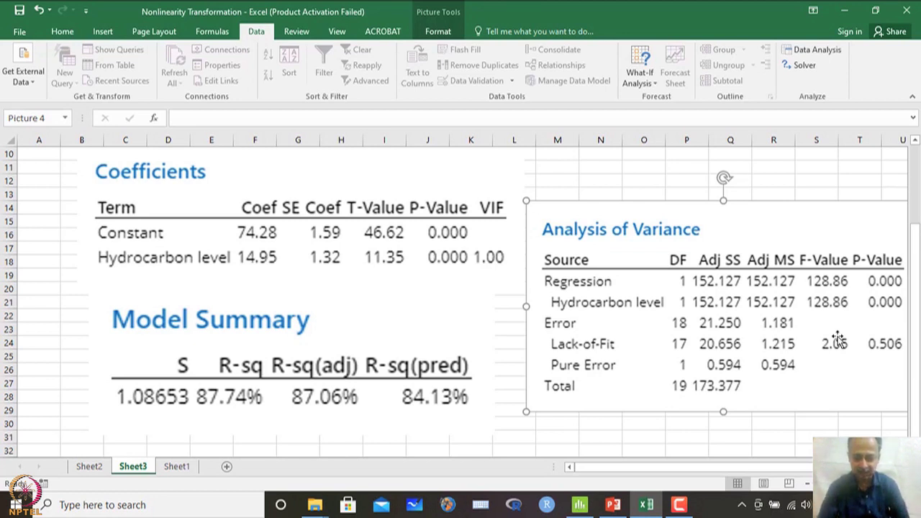
click(579, 504)
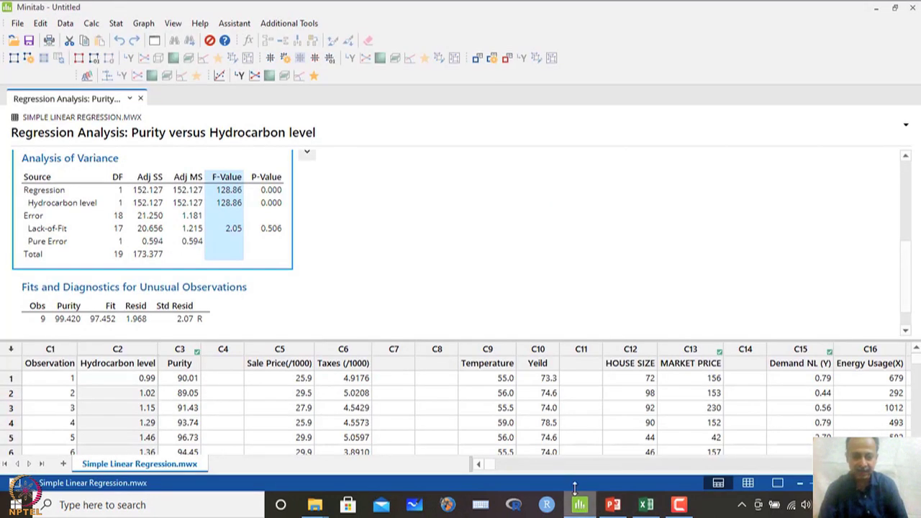
scroll(299, 235, down, 1)
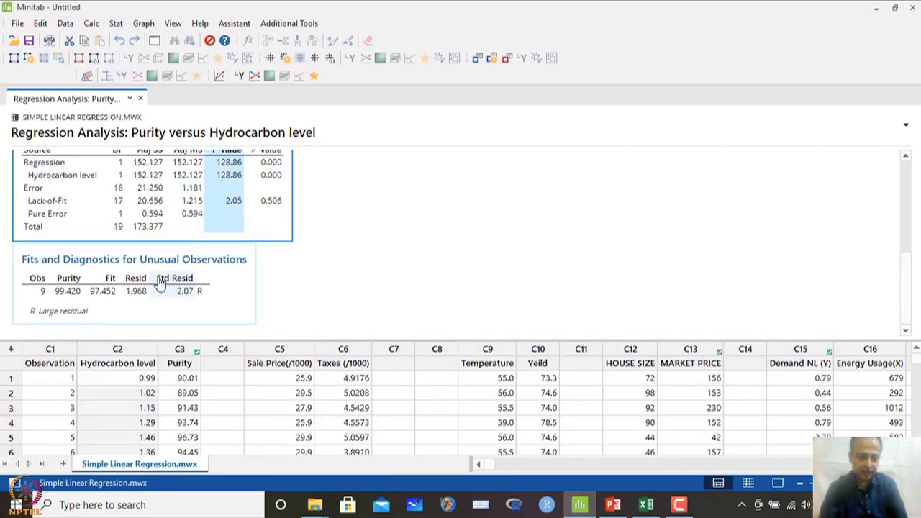
click(122, 294)
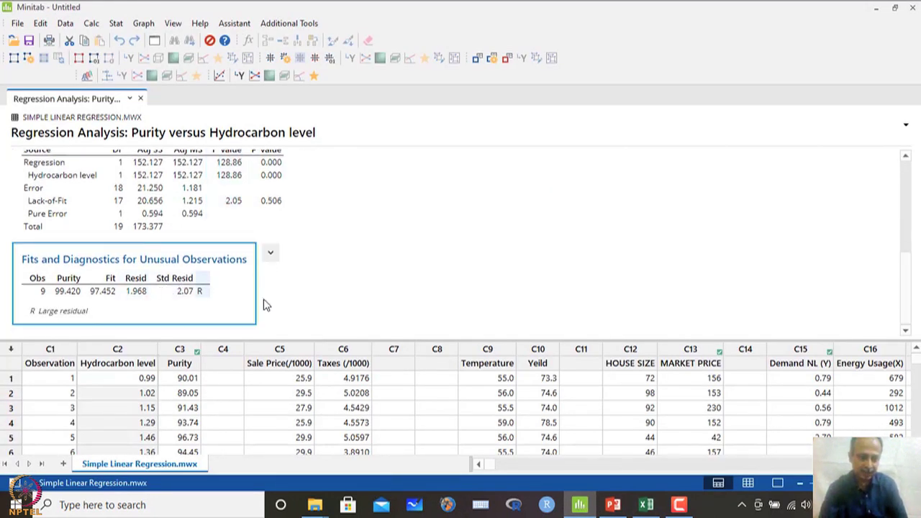
click(270, 253)
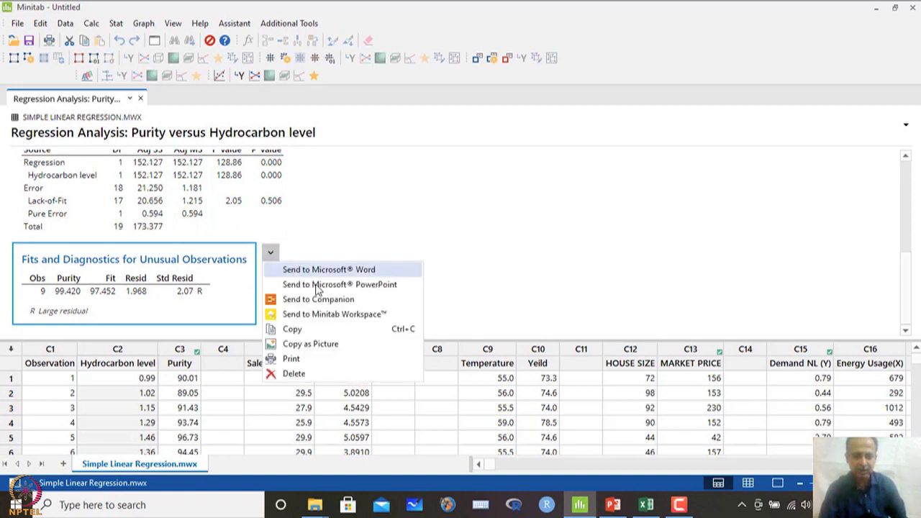
click(322, 346)
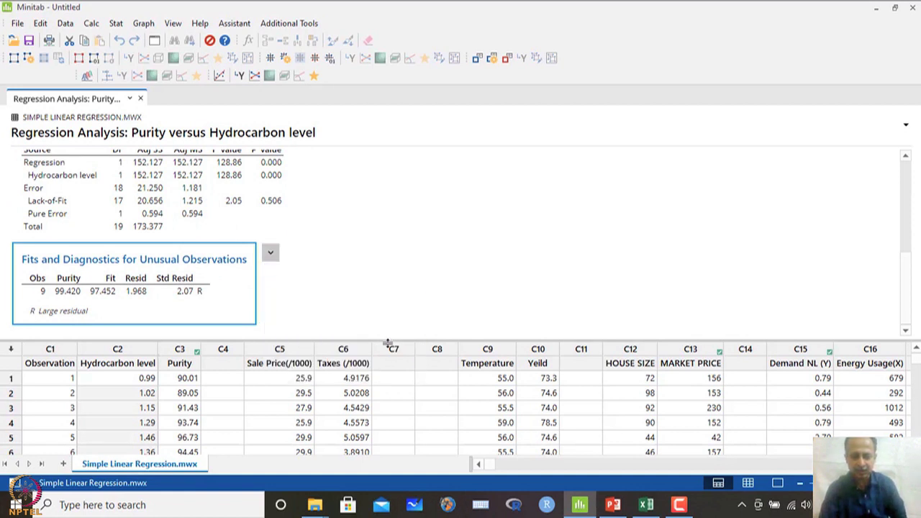
Return to Excel and paste the Fits and Diagnostics picture at cell D31 of Sheet3, beneath the Model Summary picture
click(646, 504)
scroll(300, 430, down, 2)
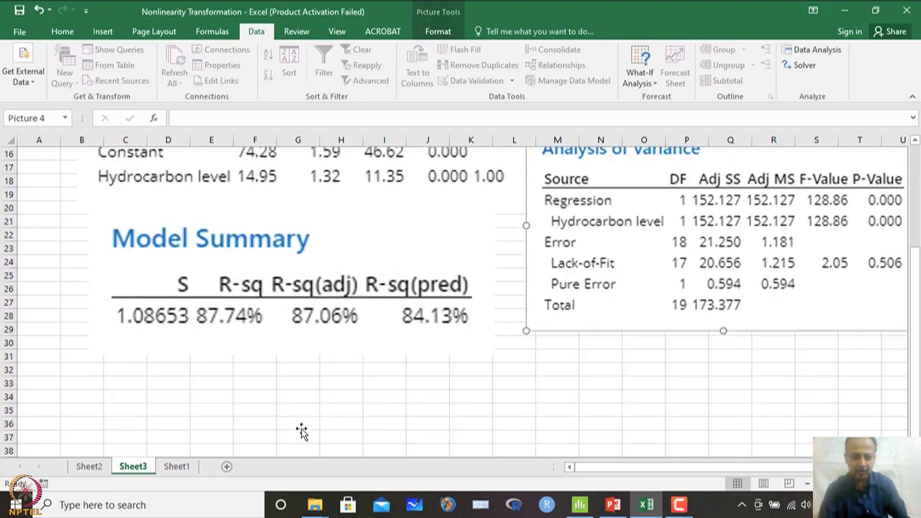
click(179, 365)
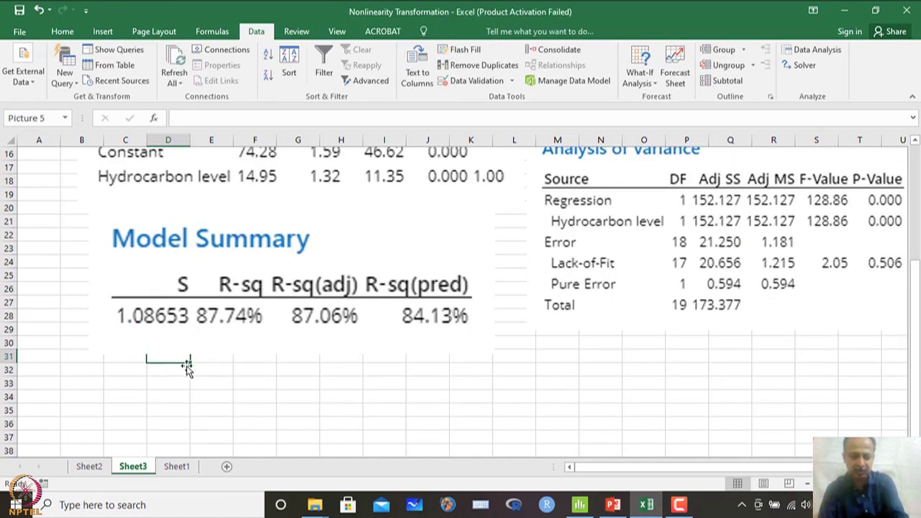
key(ctrl+v)
scroll(323, 411, down, 1)
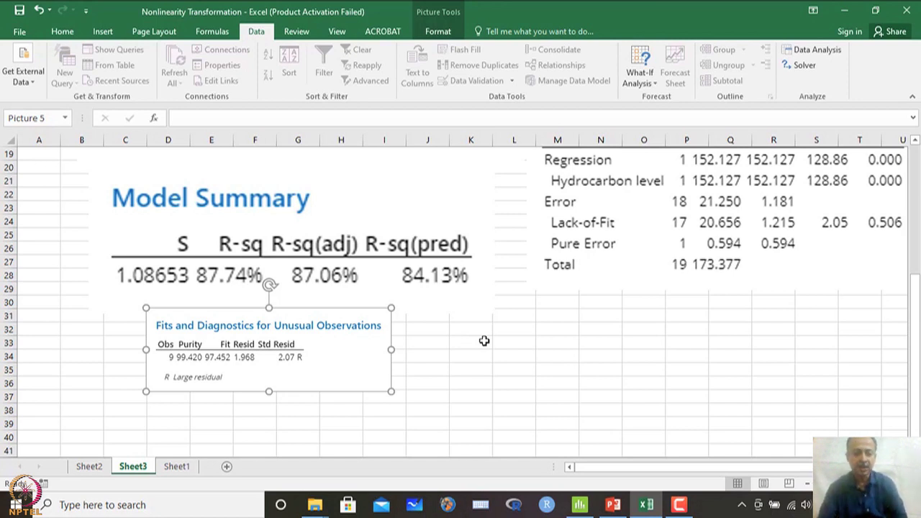
Switch back to Minitab and delete the old SRES column C18 from the Simple Linear Regression worksheet
click(588, 508)
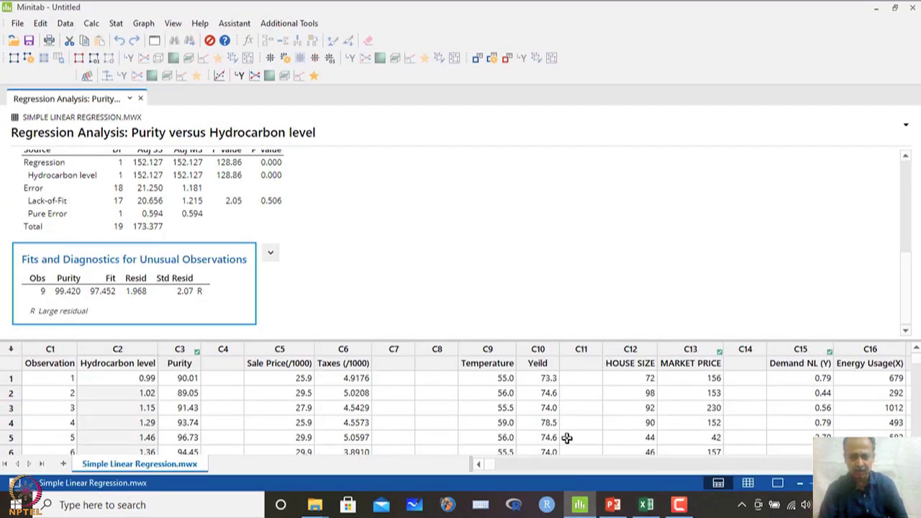
scroll(567, 437, down, 1)
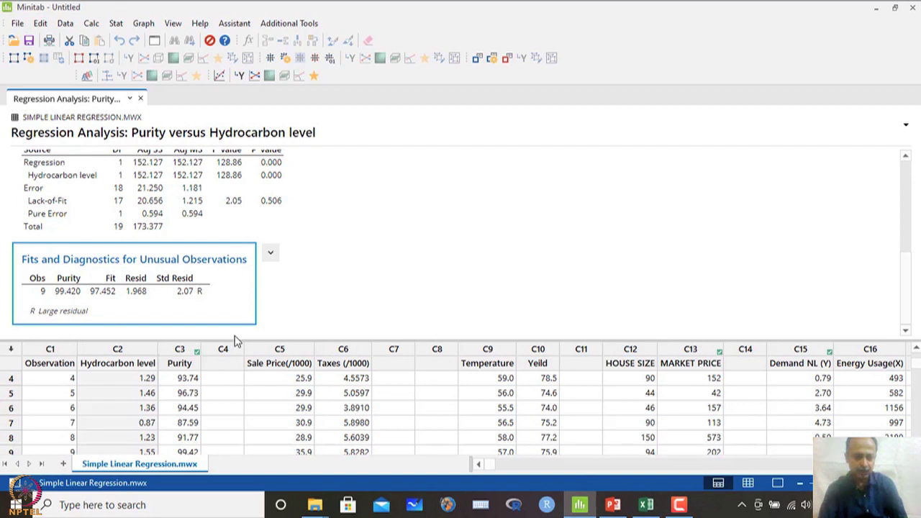
scroll(237, 324, up, 3)
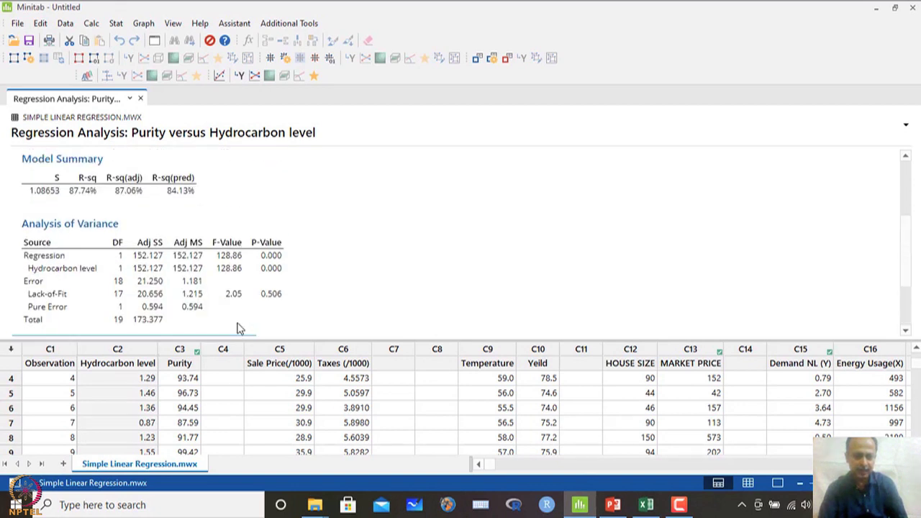
click(103, 351)
click(173, 364)
scroll(211, 249, down, 1)
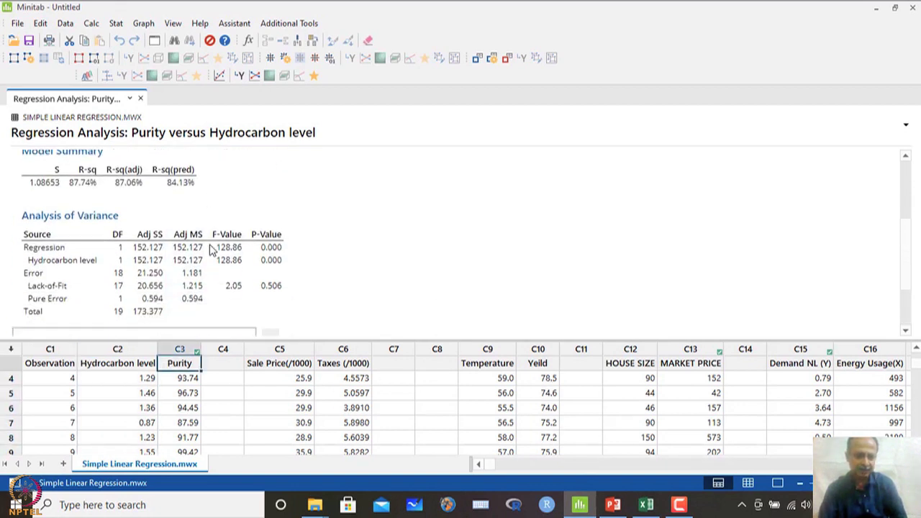
scroll(211, 248, down, 1)
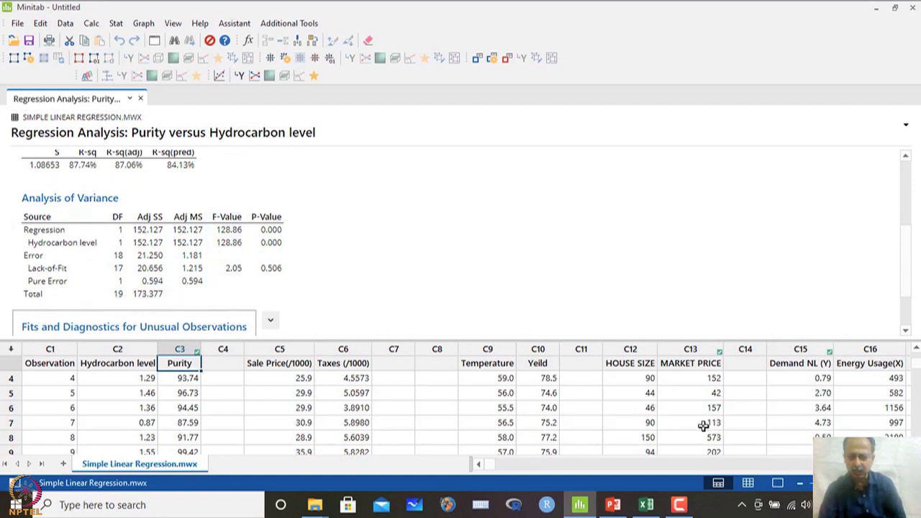
click(760, 464)
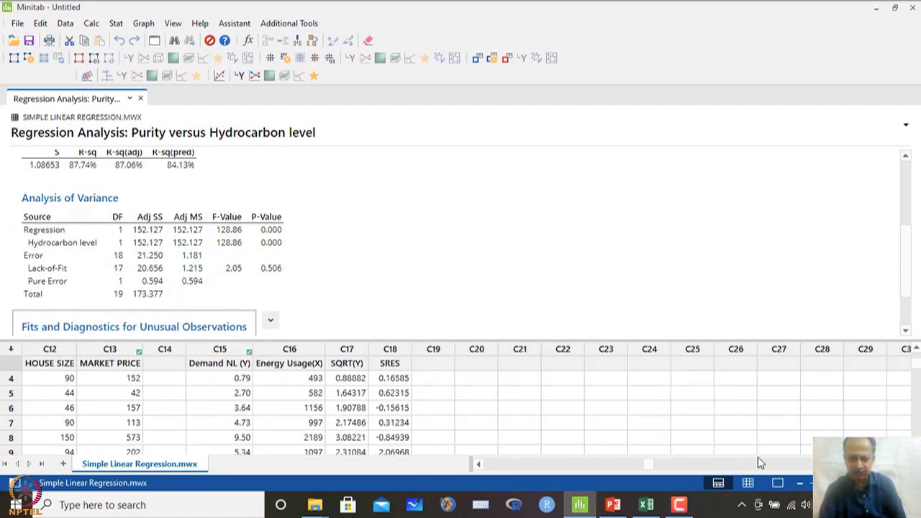
click(390, 349)
key(Delete)
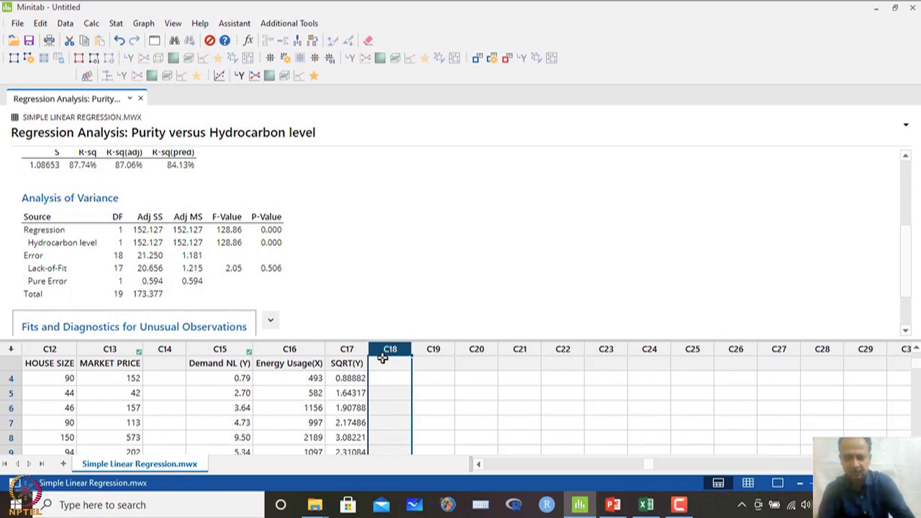
Refit the regression model of Purity on Hydrocarbon level with standardized residuals stored in the worksheet
click(116, 24)
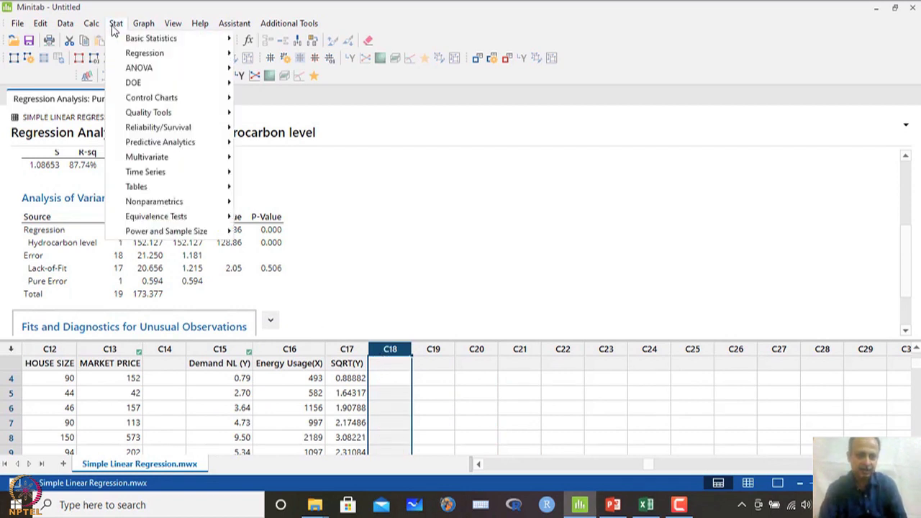
mouse_move(133, 55)
mouse_move(266, 69)
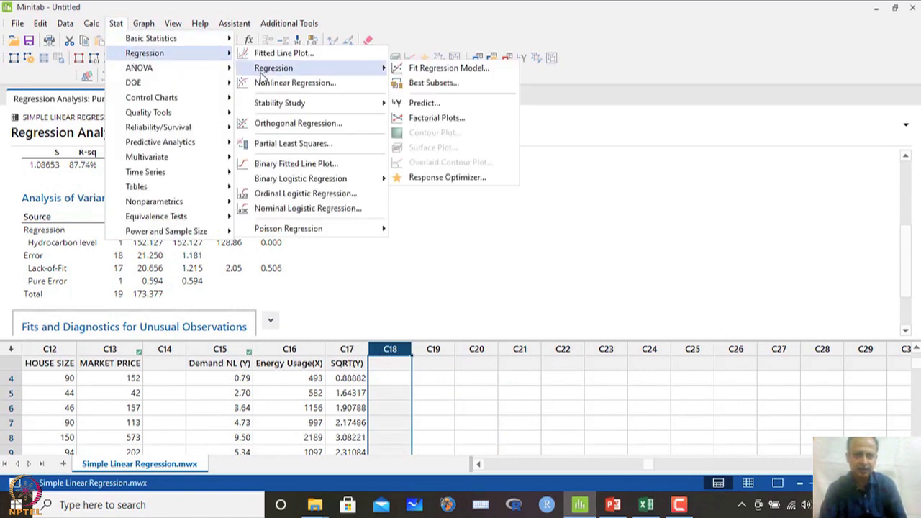
click(449, 68)
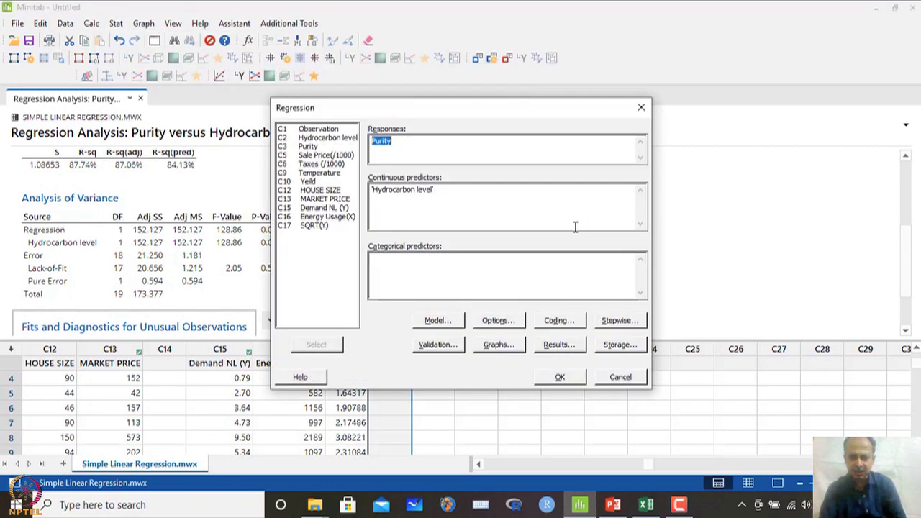
click(621, 345)
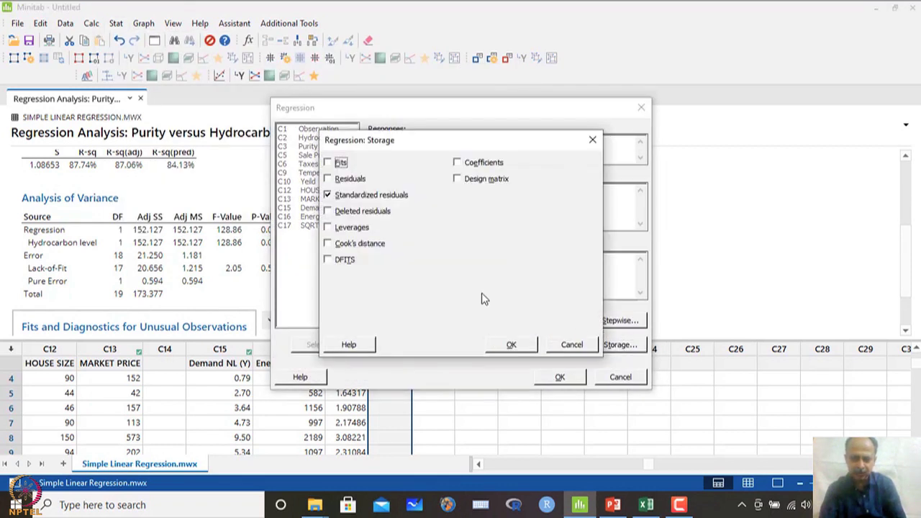
click(510, 346)
click(559, 377)
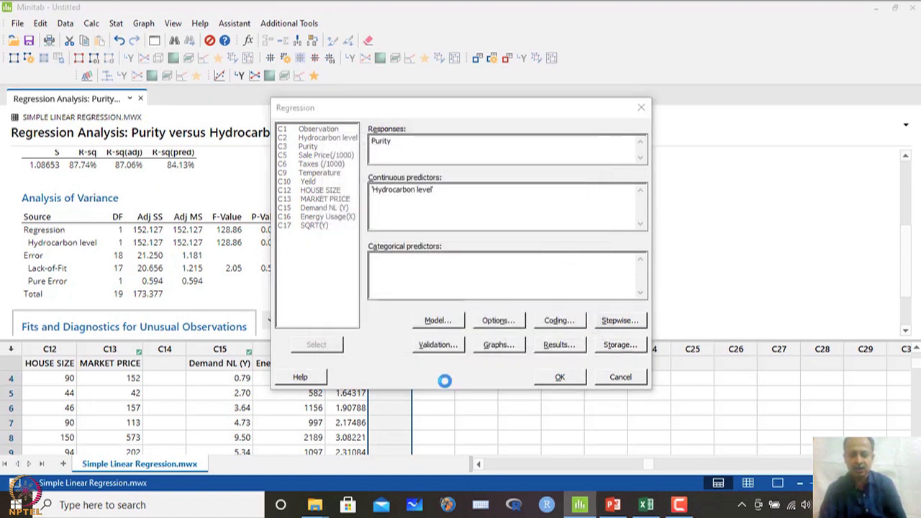
Rename the stored standardized residuals column C18 as Residual
click(391, 364)
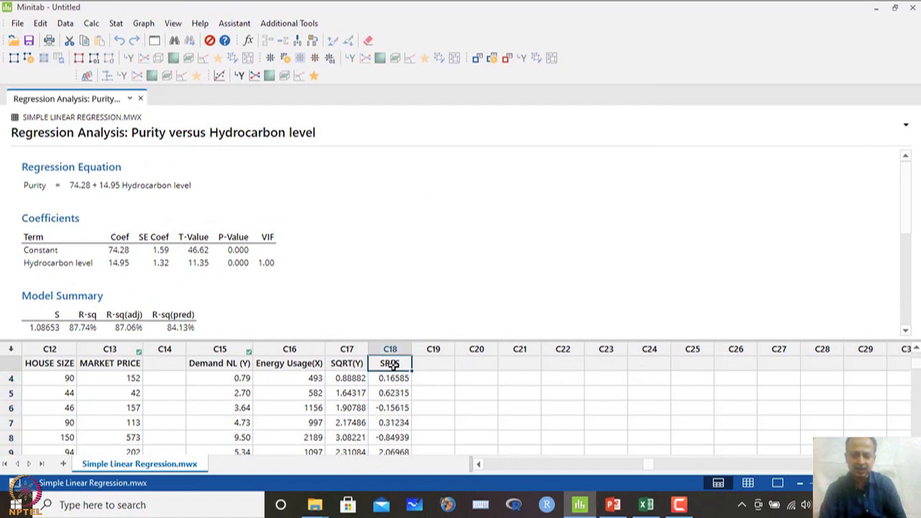
double_click(391, 364)
text(Residual)
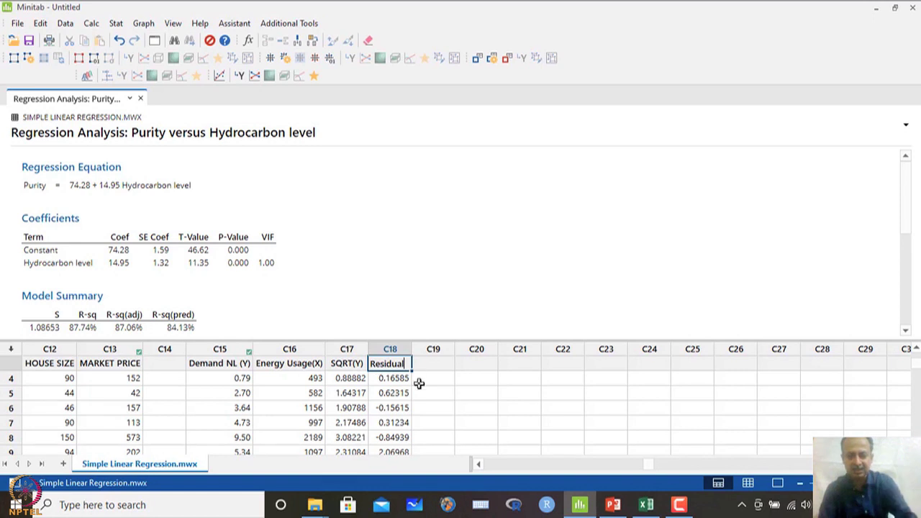
click(382, 389)
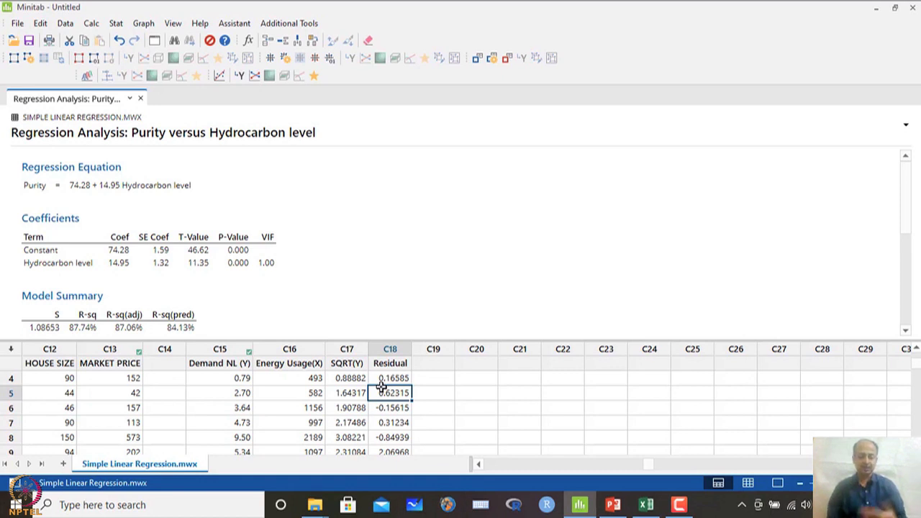
Run an Anderson-Darling normality test on the Residual column without percentile lines
click(121, 25)
mouse_move(191, 45)
click(277, 289)
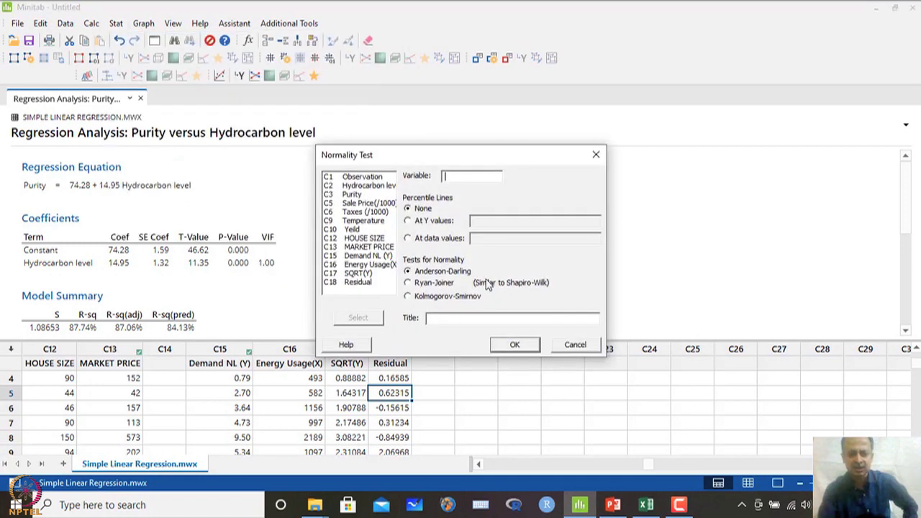
double_click(358, 282)
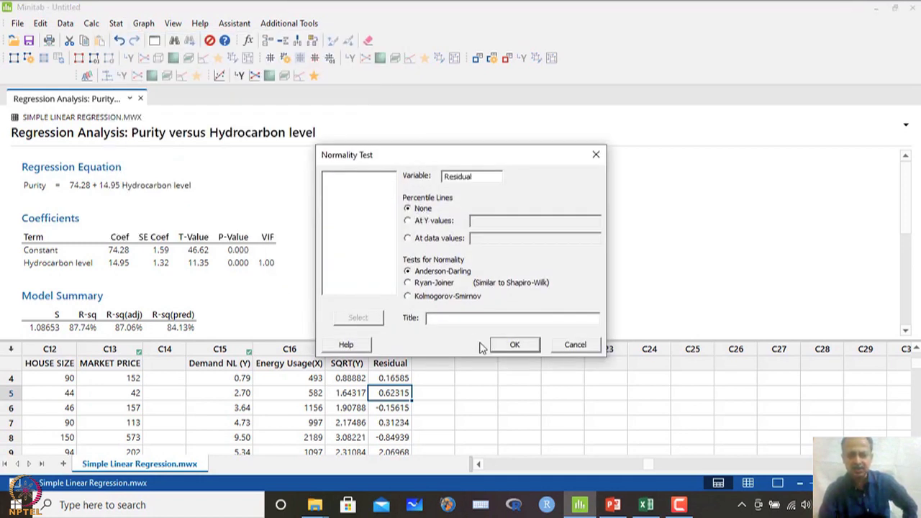
click(514, 346)
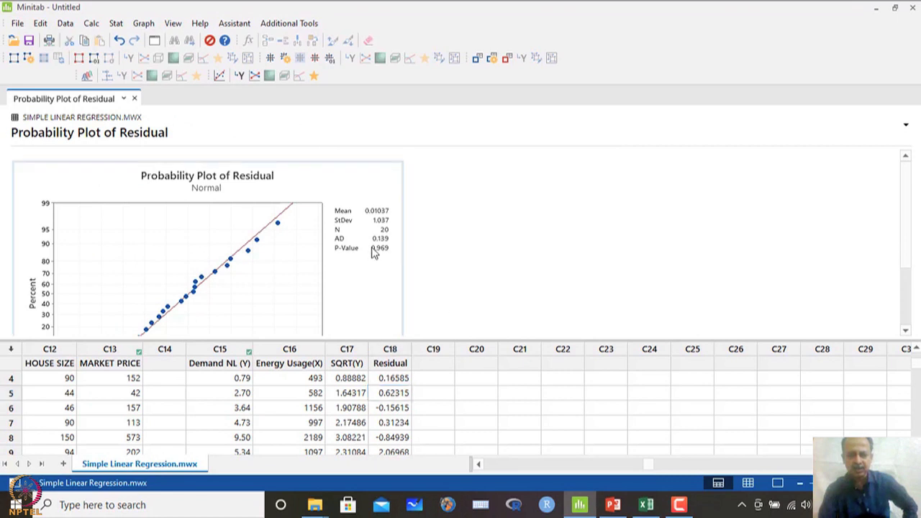
View the Probability Plot of Residual at full-screen size to examine its fit and p-value, then close the enlarged graph
double_click(587, 242)
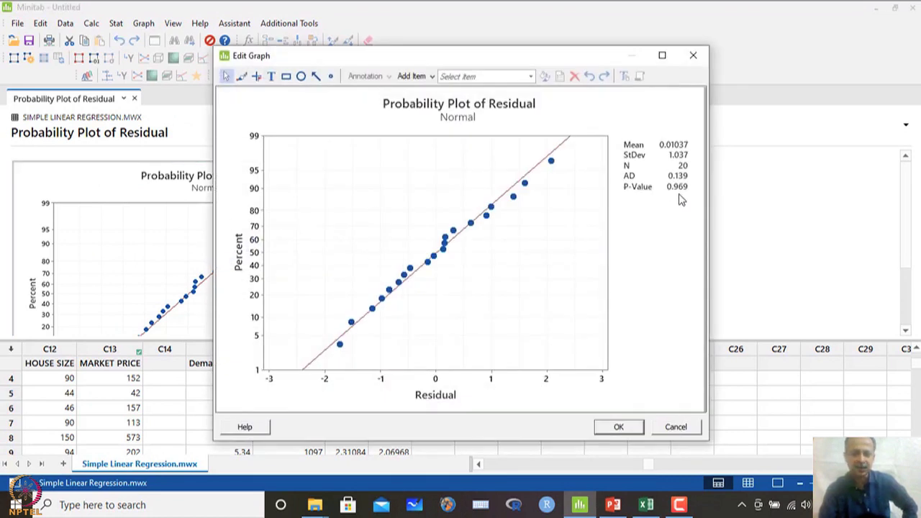
click(662, 54)
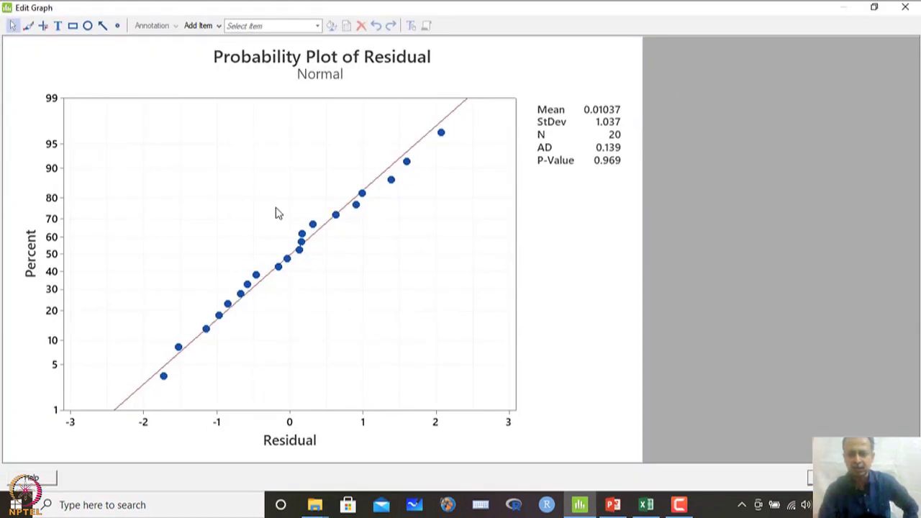
click(905, 6)
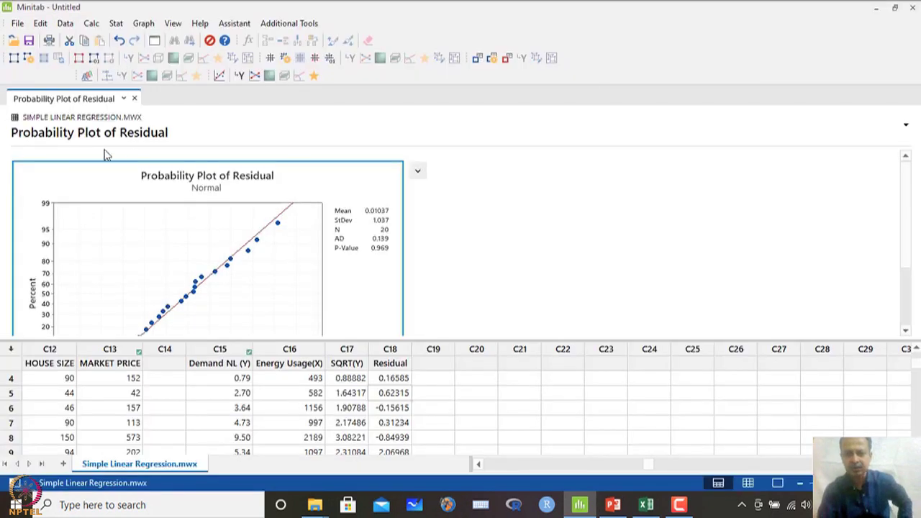
Refit the regression of Purity on Hydrocarbon level with individual residuals versus fits and residuals versus order plots, using regular residuals
click(115, 24)
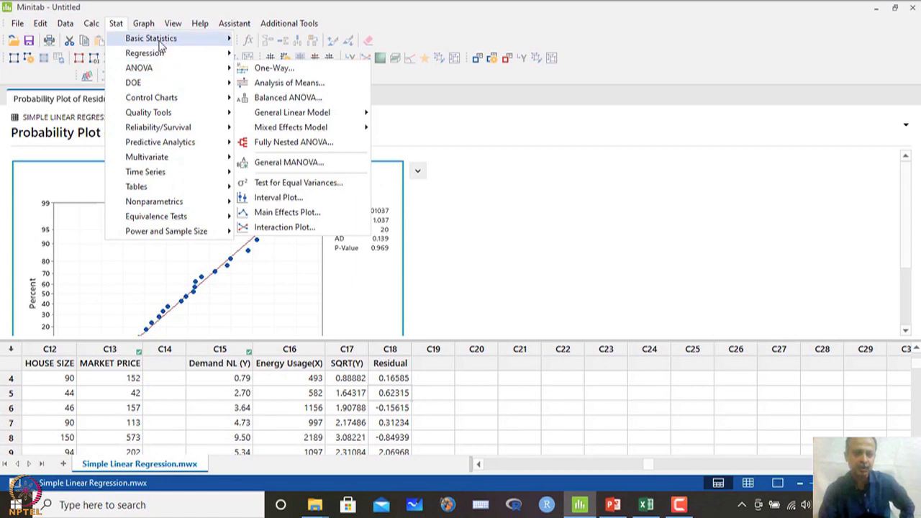
mouse_move(166, 39)
mouse_move(180, 55)
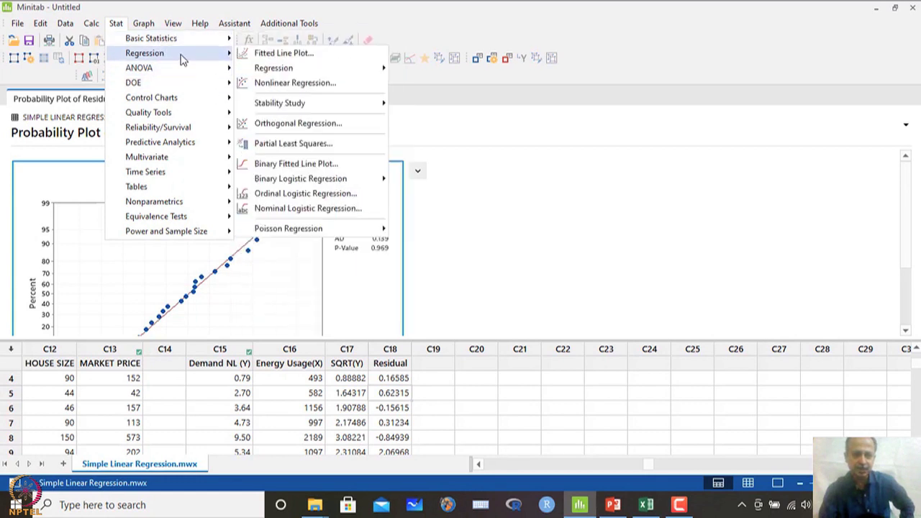
mouse_move(275, 69)
click(435, 68)
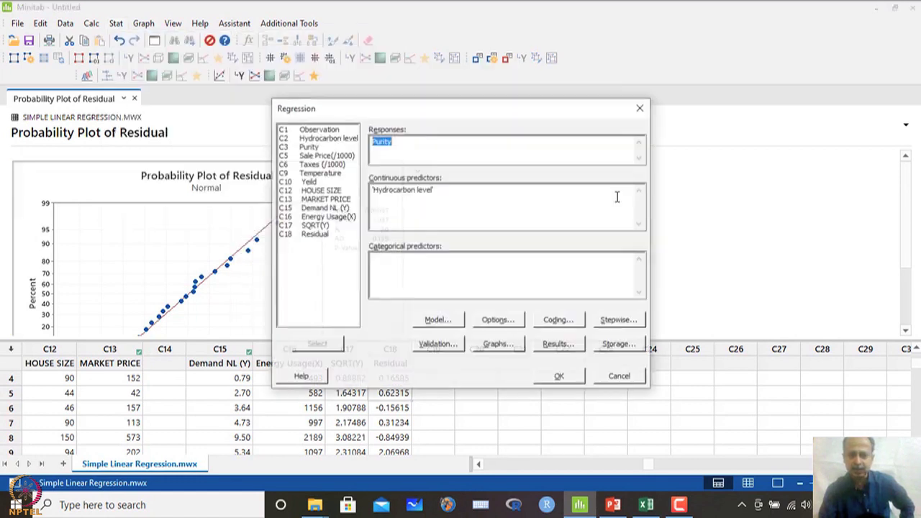
click(497, 344)
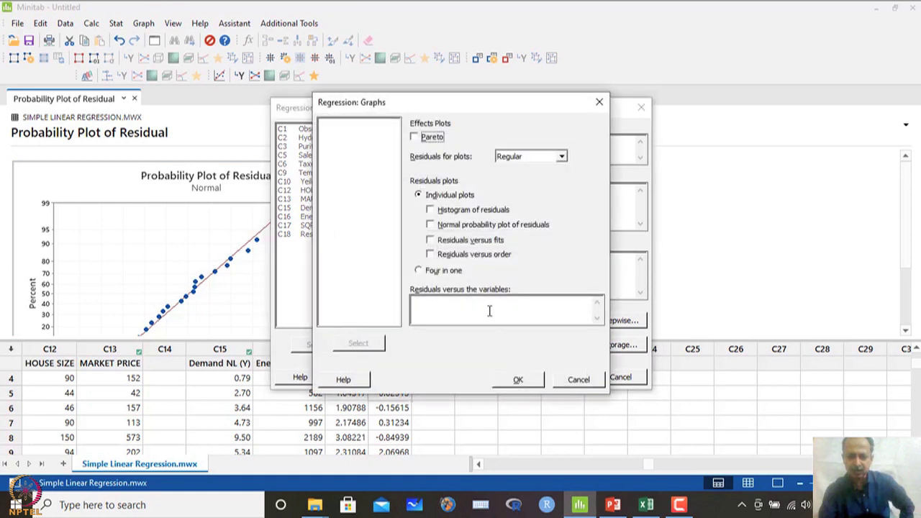
click(461, 242)
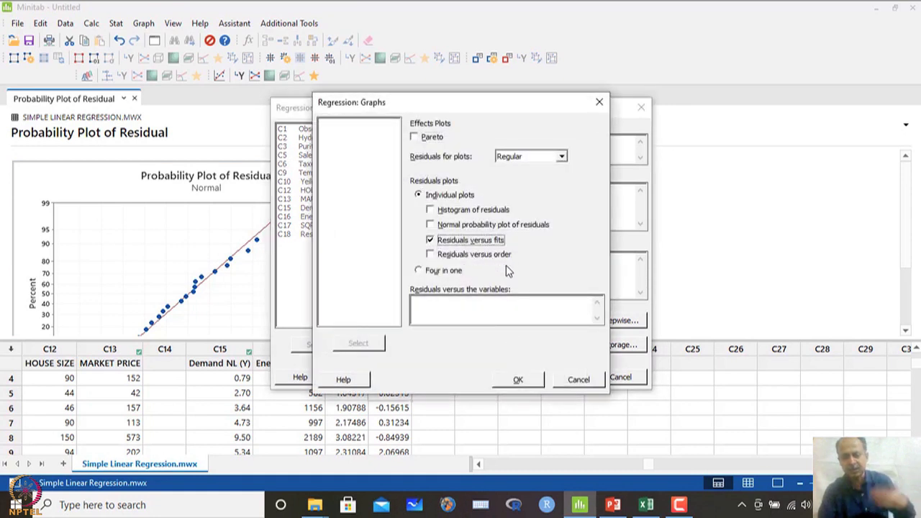
click(465, 256)
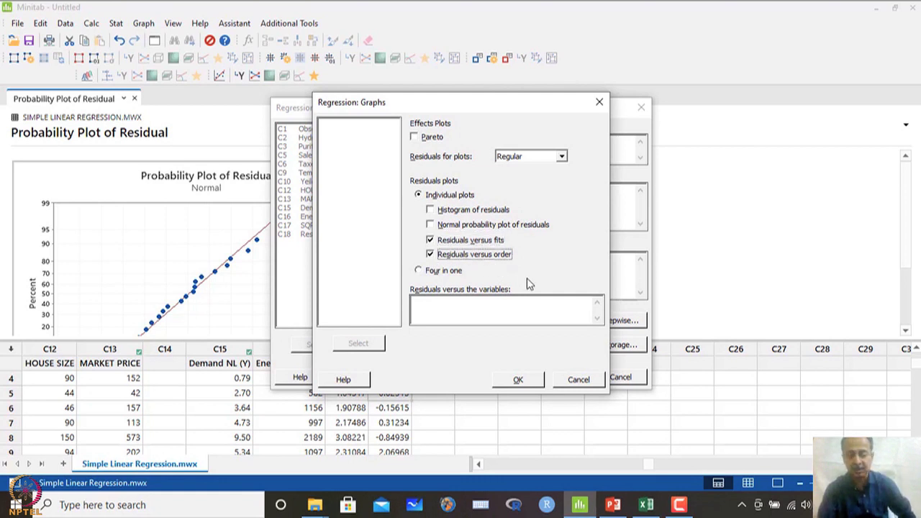
click(518, 379)
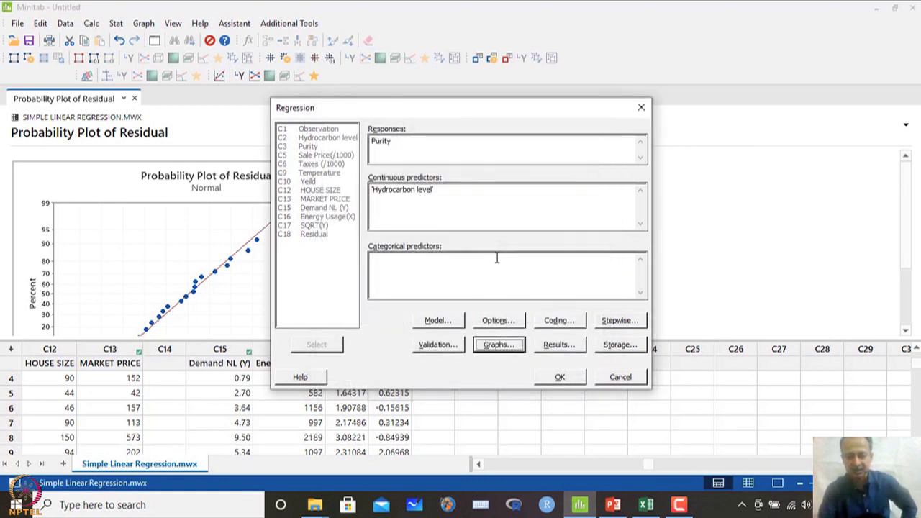
click(578, 377)
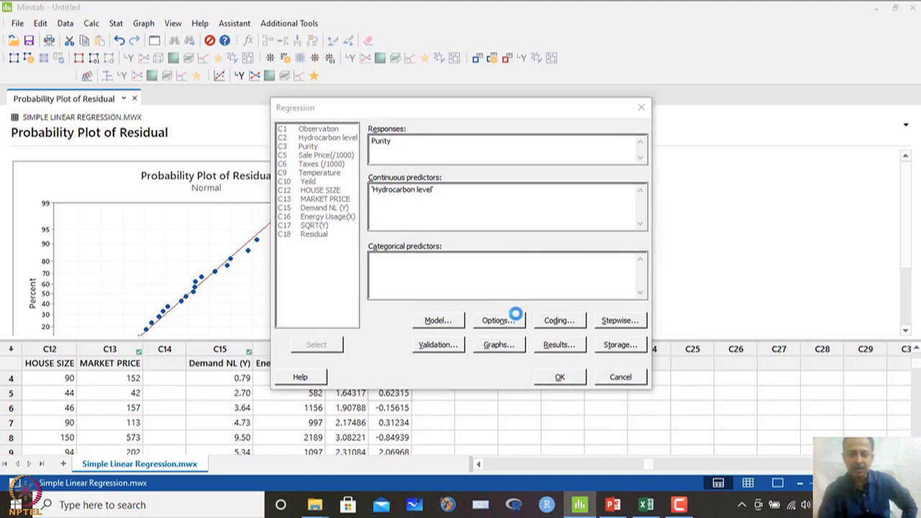
Enlarge the Versus Fits and Versus Order residual plots in turn to check for patterns, closing each without changes
scroll(413, 271, down, 10)
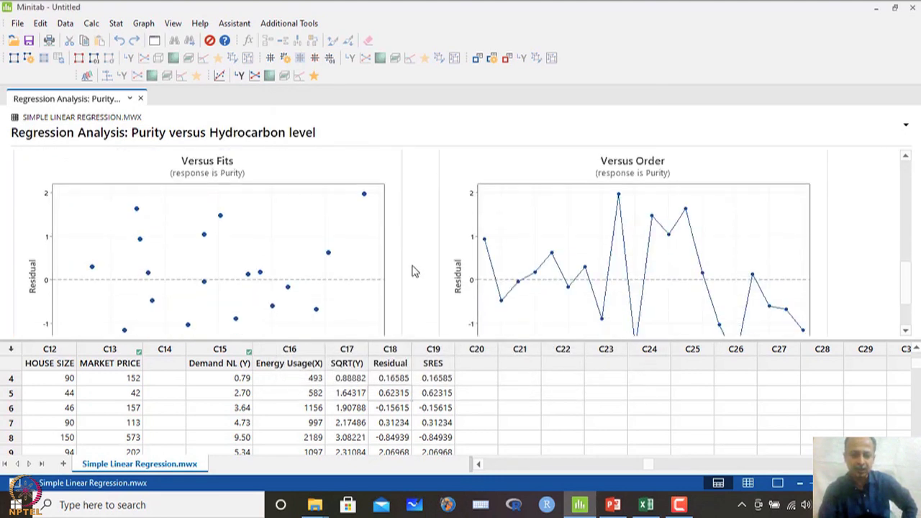
click(248, 240)
double_click(249, 240)
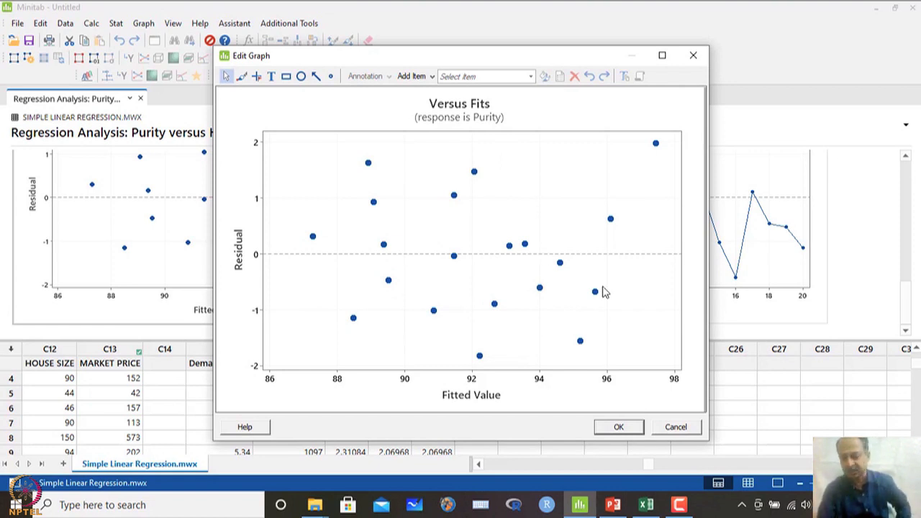
click(673, 428)
click(654, 218)
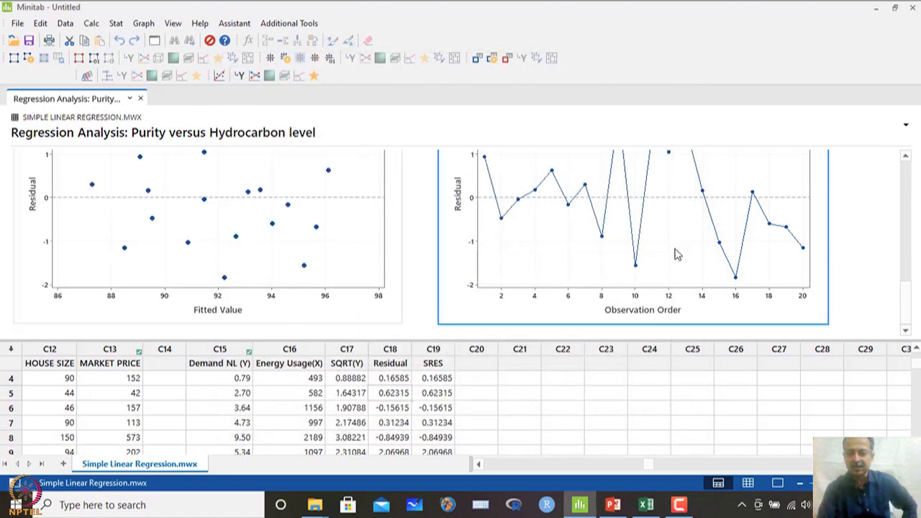
double_click(677, 254)
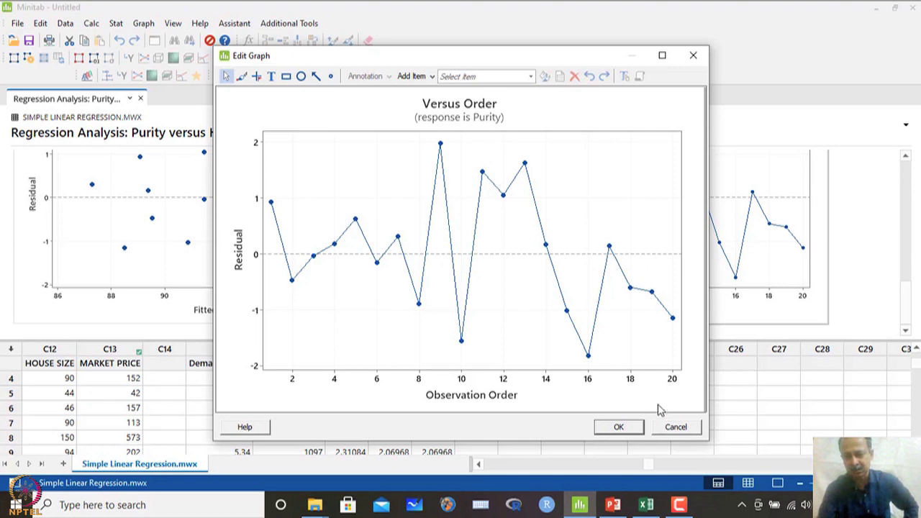
click(675, 428)
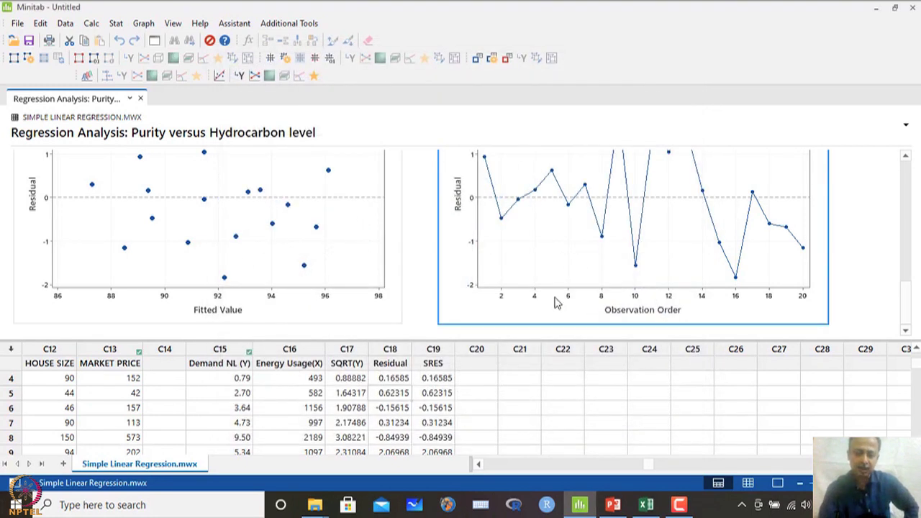
Review the SRES column, the Purity regression equation, and the coefficients and model summary tables
click(435, 349)
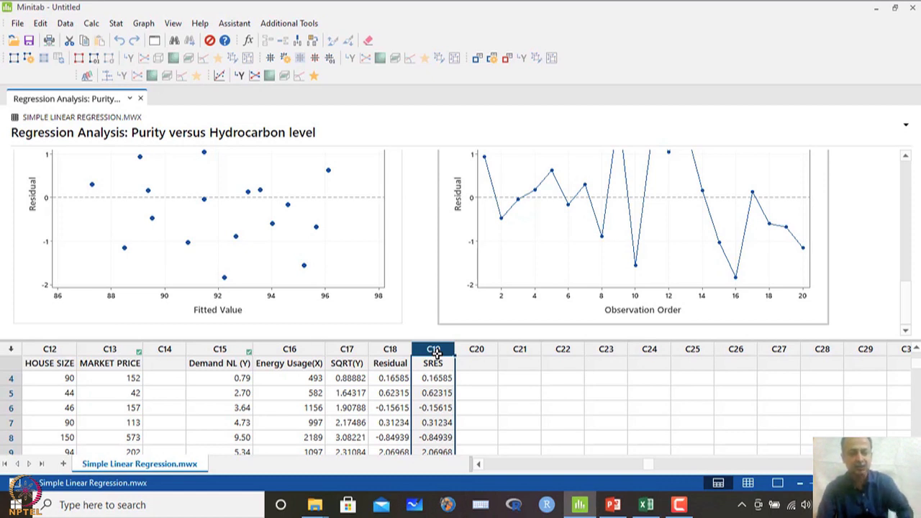
scroll(280, 251, up, 10)
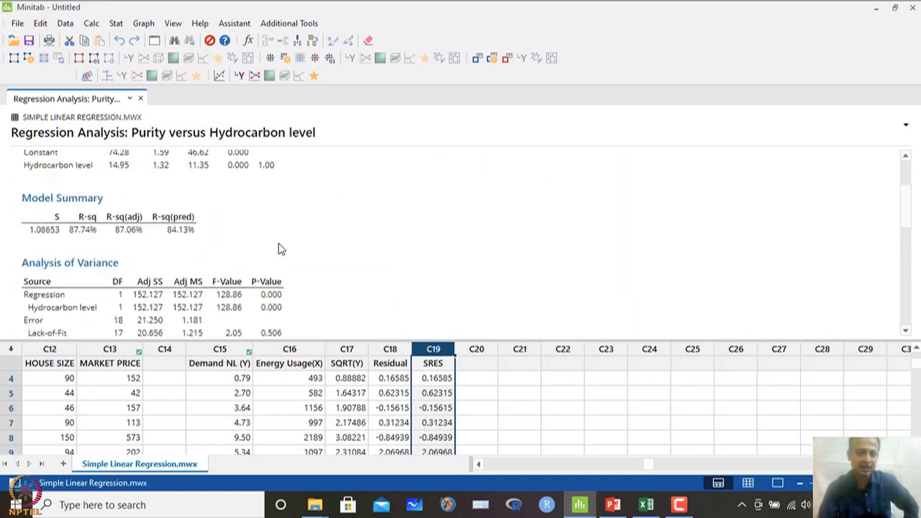
drag(195, 185, 69, 186)
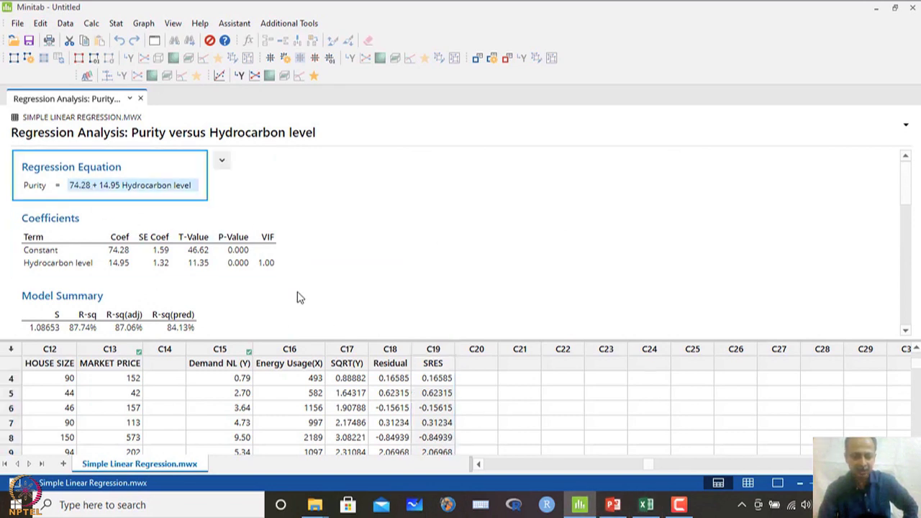
scroll(231, 273, down, 1)
scroll(230, 273, down, 1)
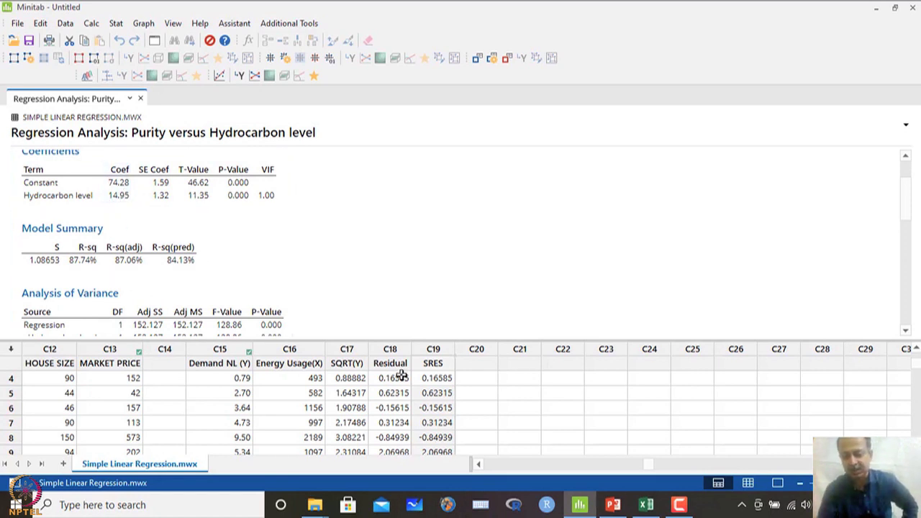
Switch to Excel and inspect the residual mean square and the intercept coefficient in the Sheet2 regression output
click(645, 505)
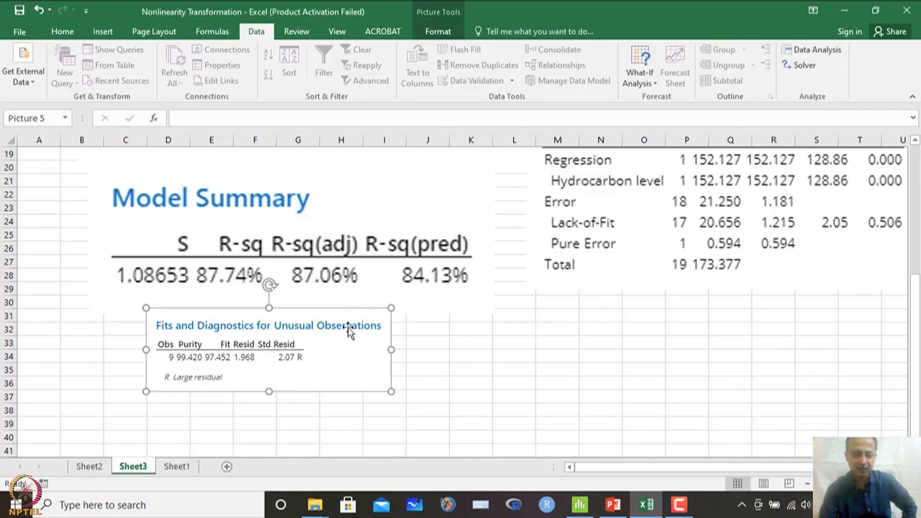
click(89, 468)
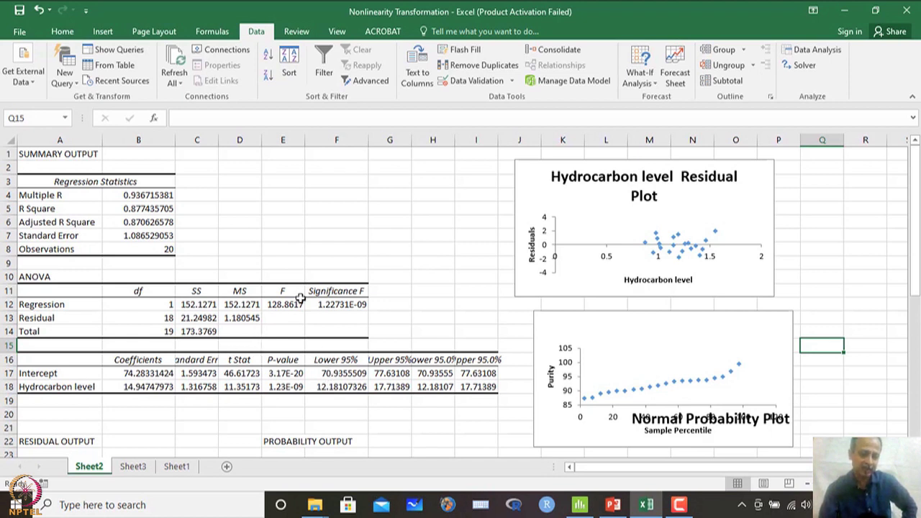
click(231, 321)
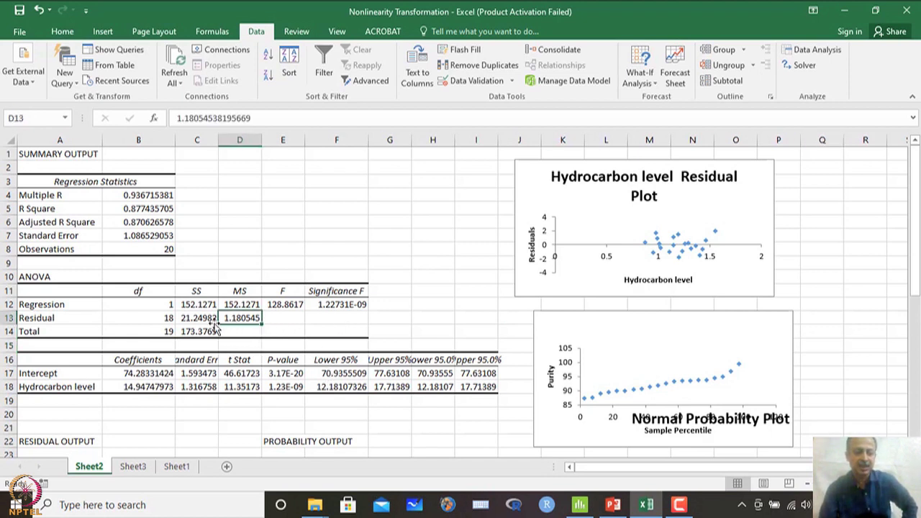
click(144, 373)
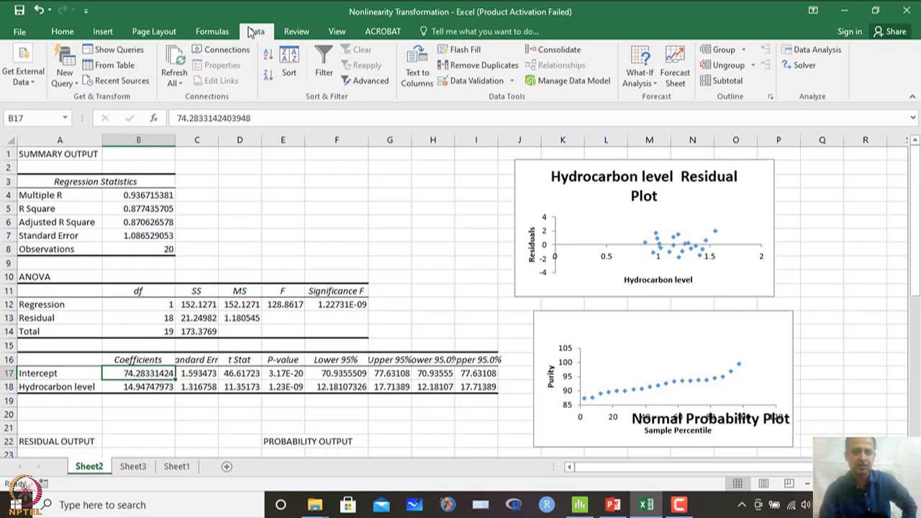
Locate Regression among the Data Analysis tools and dismiss the tool list without running an analysis
click(812, 53)
scroll(622, 244, down, 2)
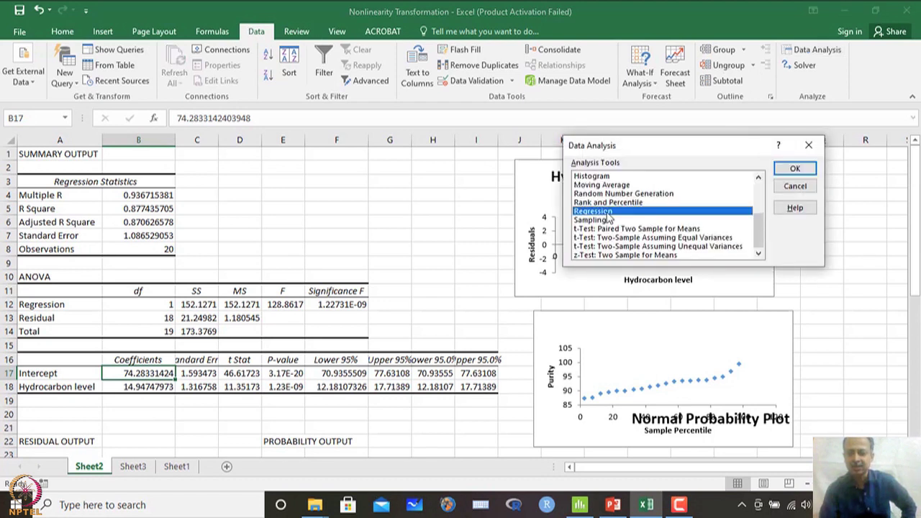
click(808, 145)
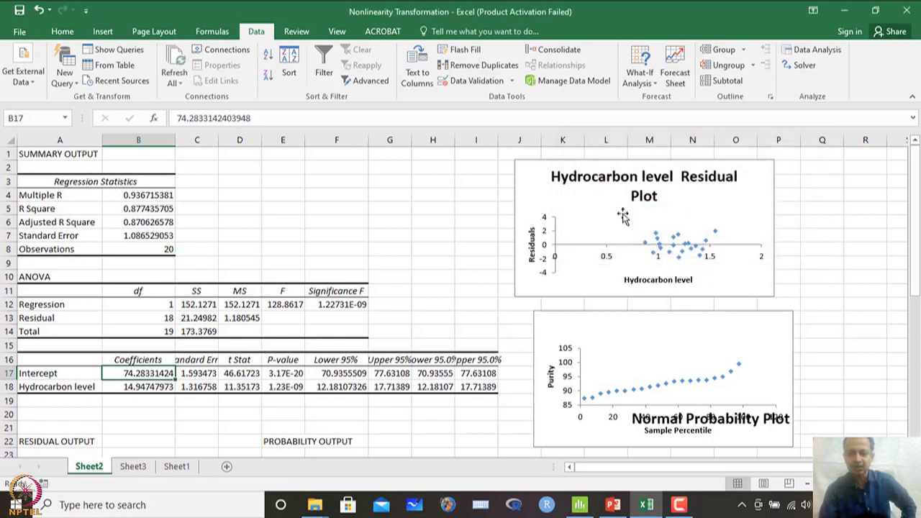
Compare the regression row's Significance F in Sheet2's ANOVA table with the p-value in Minitab's Analysis of Variance table
scroll(304, 320, down, 2)
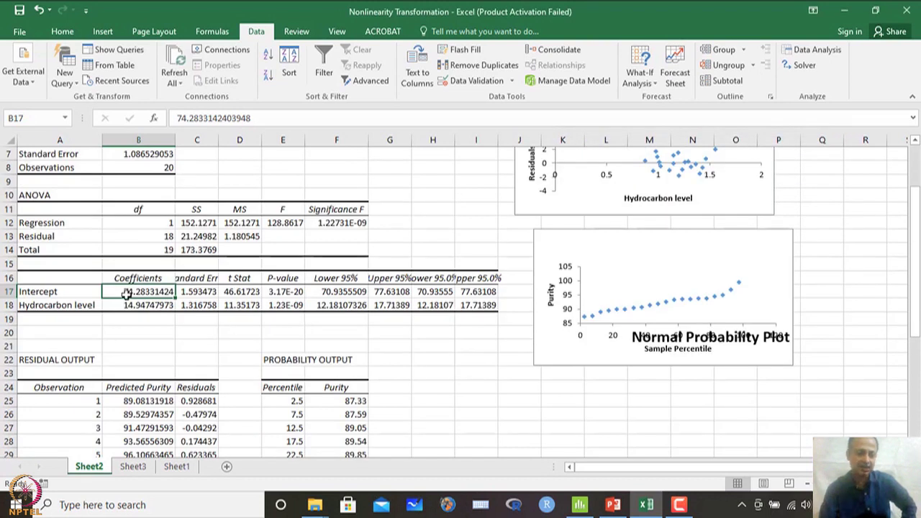
scroll(461, 309, up, 1)
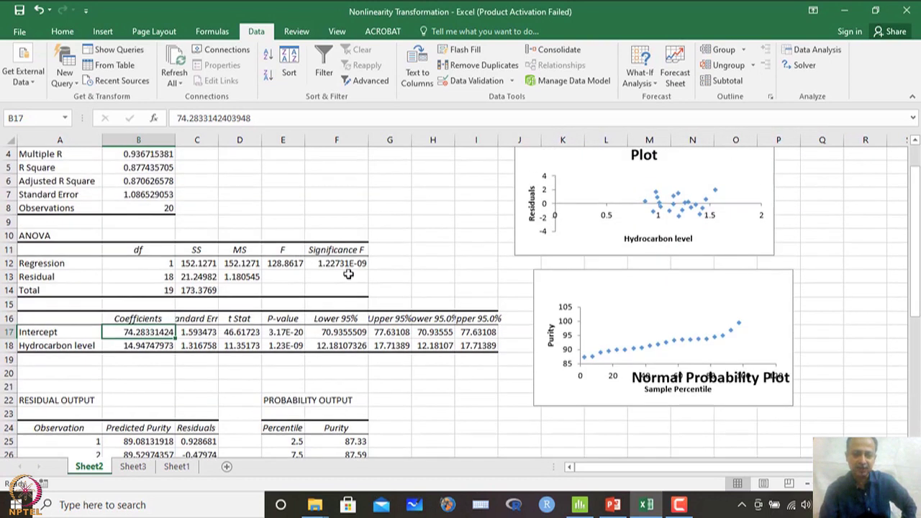
click(344, 265)
click(43, 263)
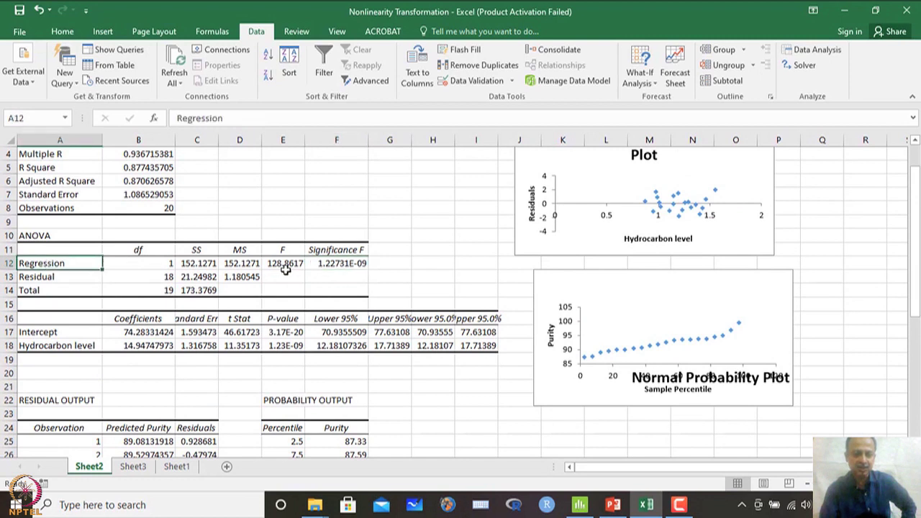
click(343, 265)
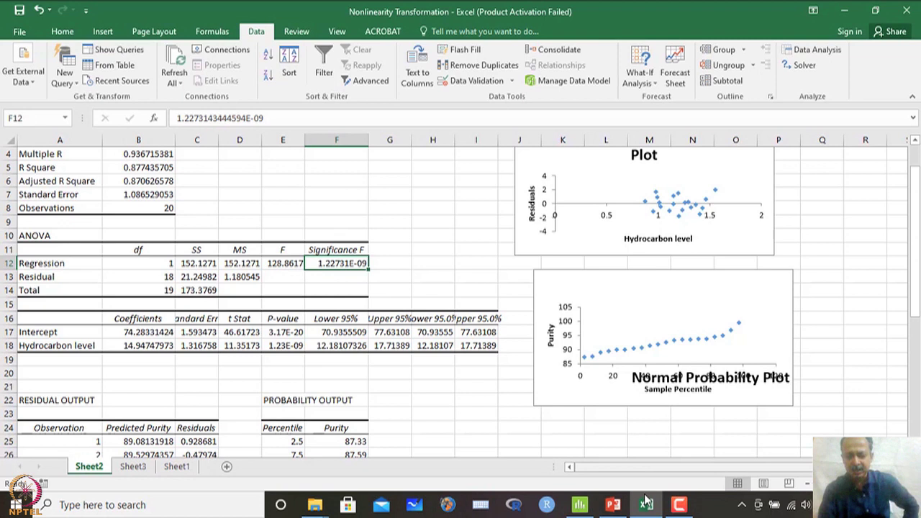
click(579, 505)
scroll(343, 267, up, 1)
scroll(343, 267, down, 3)
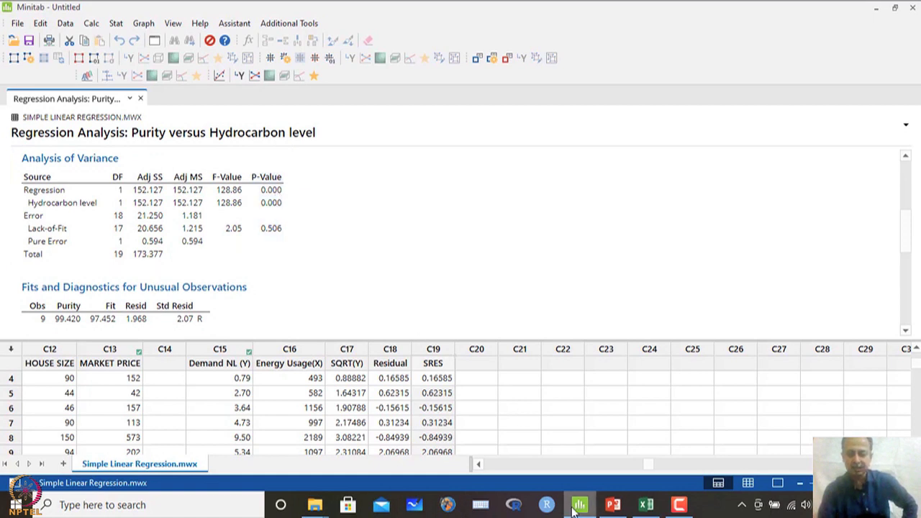
click(645, 504)
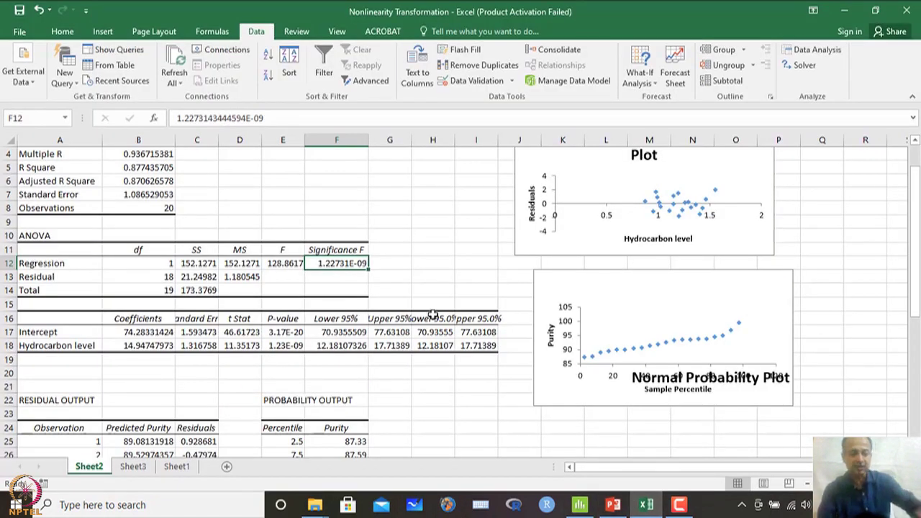
Compare the intercept and Hydrocarbon level coefficients in Excel's Sheet2 with Minitab's regression equation and coefficients table
scroll(209, 302, up, 1)
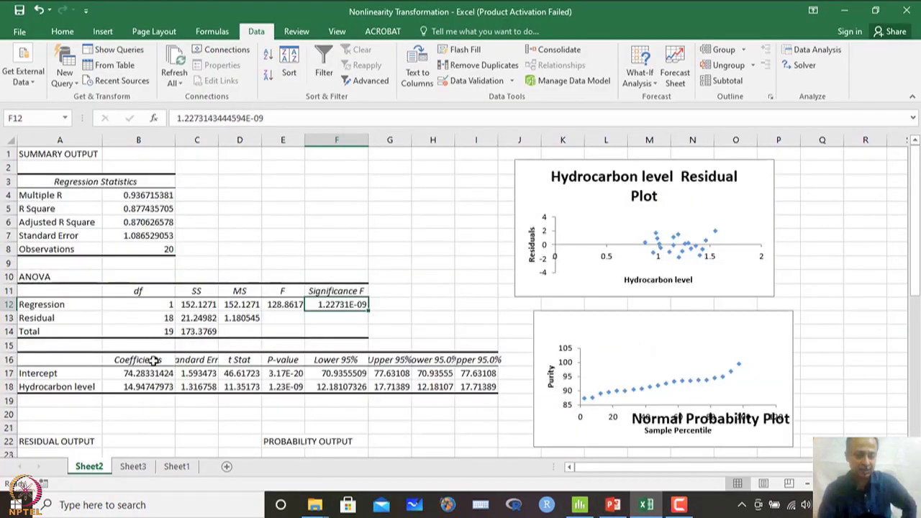
click(144, 374)
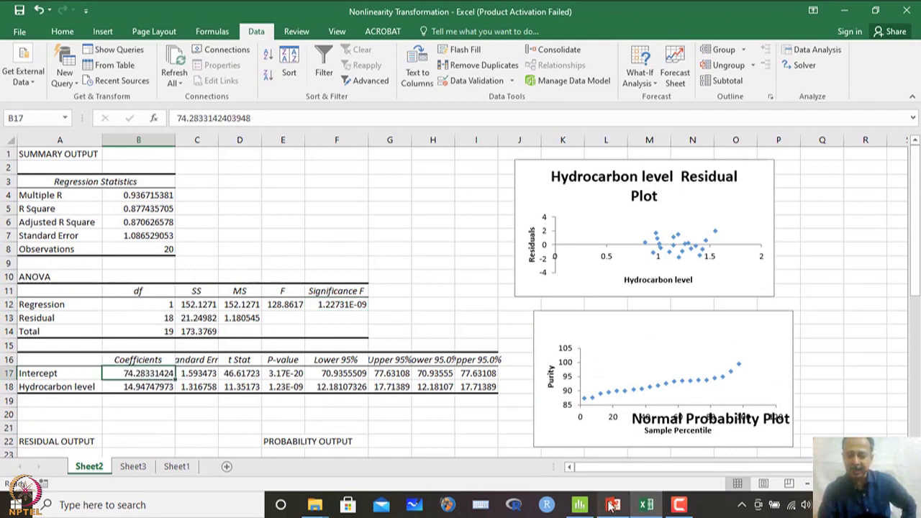
click(579, 505)
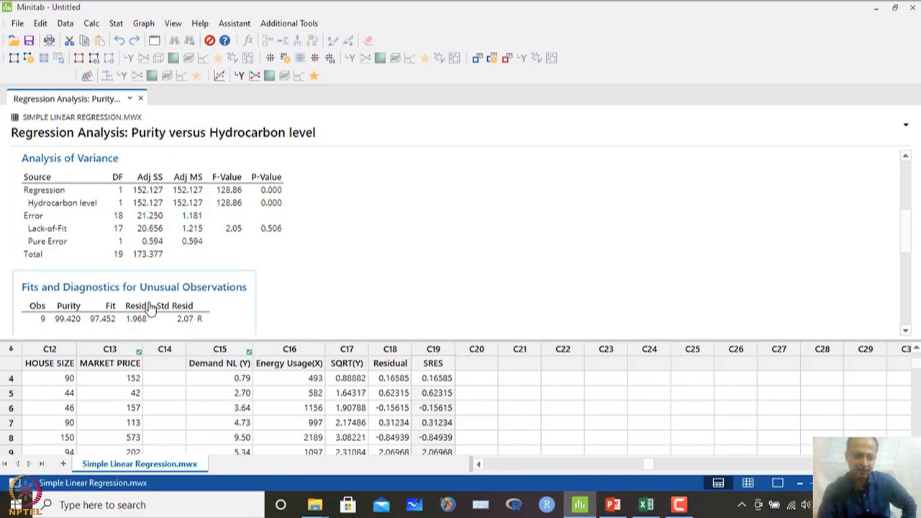
scroll(144, 313, up, 2)
scroll(148, 313, up, 4)
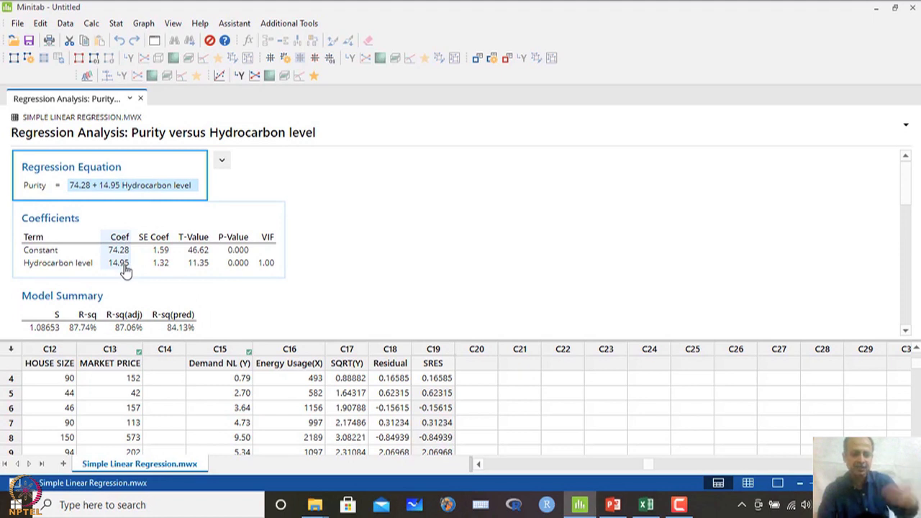
click(647, 506)
click(143, 389)
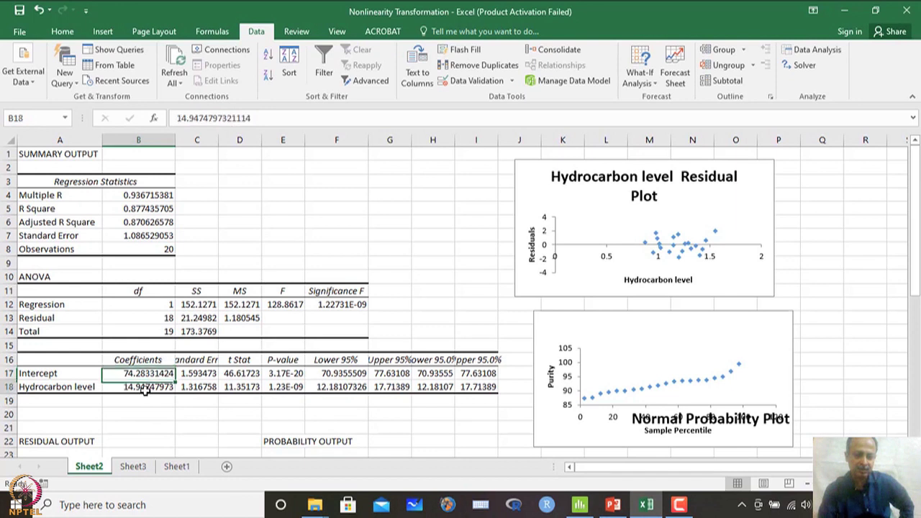
Switch to PowerPoint and start the slide show from slide 19, the oxygen purity and hydrocarbon example
click(578, 506)
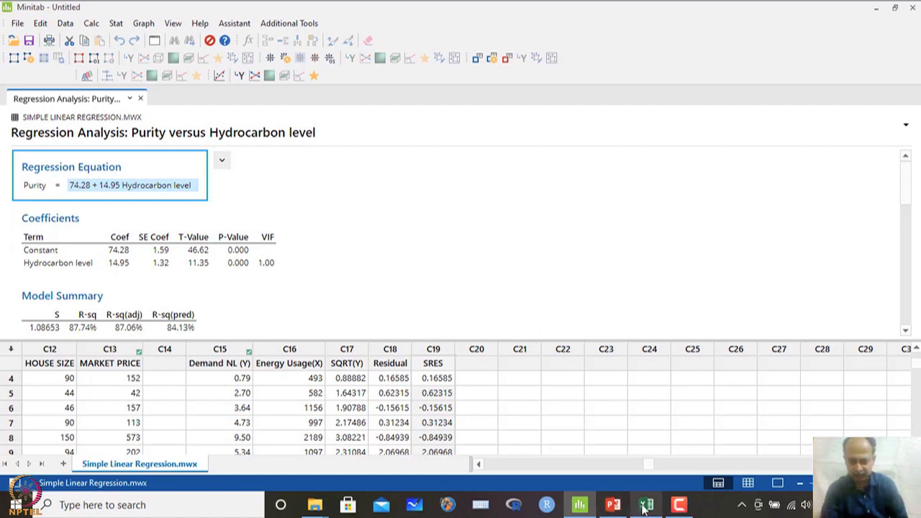
click(612, 507)
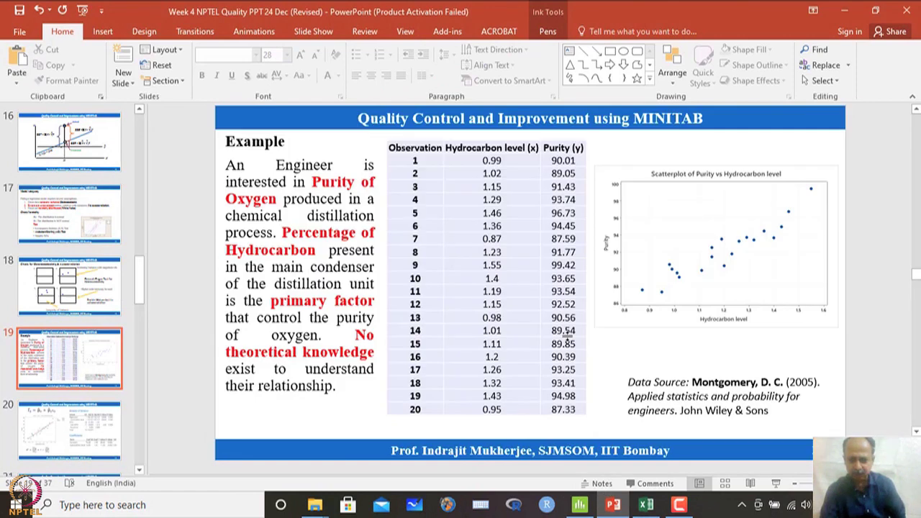
click(776, 483)
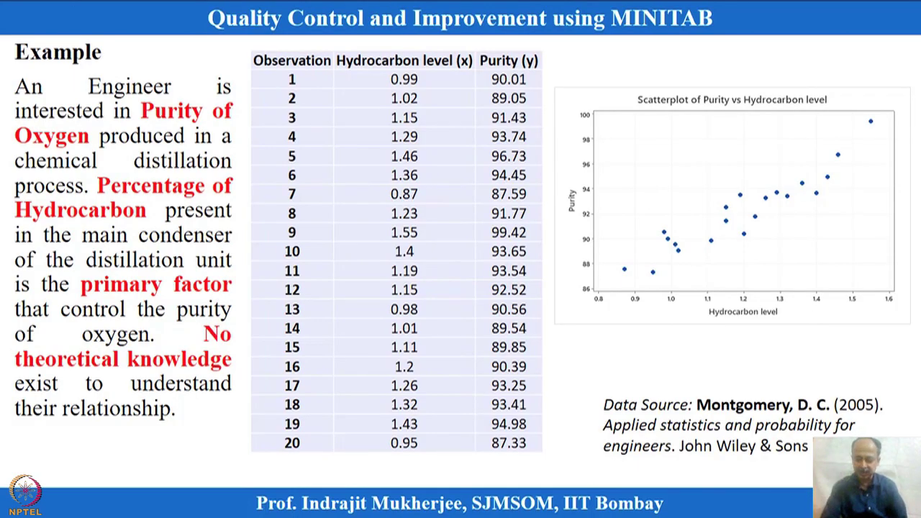